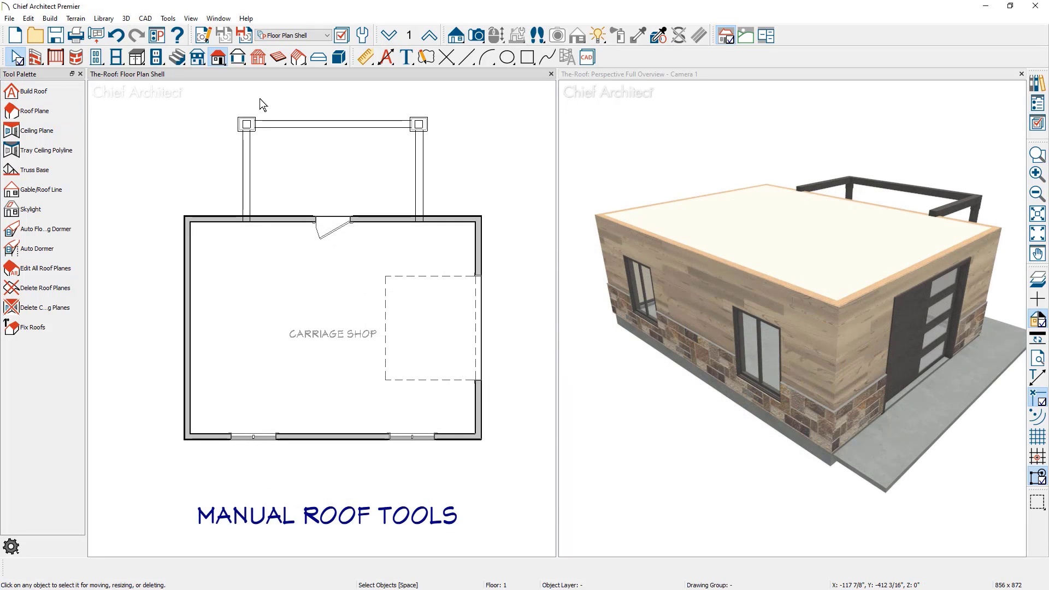
# - Switch to the Roof Plan view and draw an 8:12 roof plane from the two-window wall, about 5'-2" deep from baseline to ridge
pyautogui.click(317, 36)
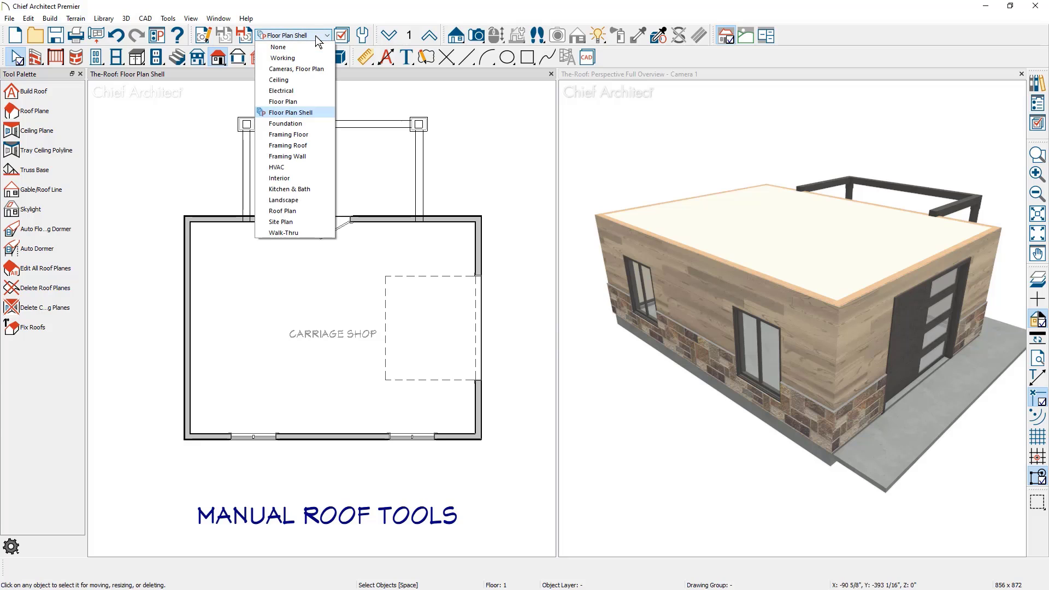
pyautogui.click(327, 210)
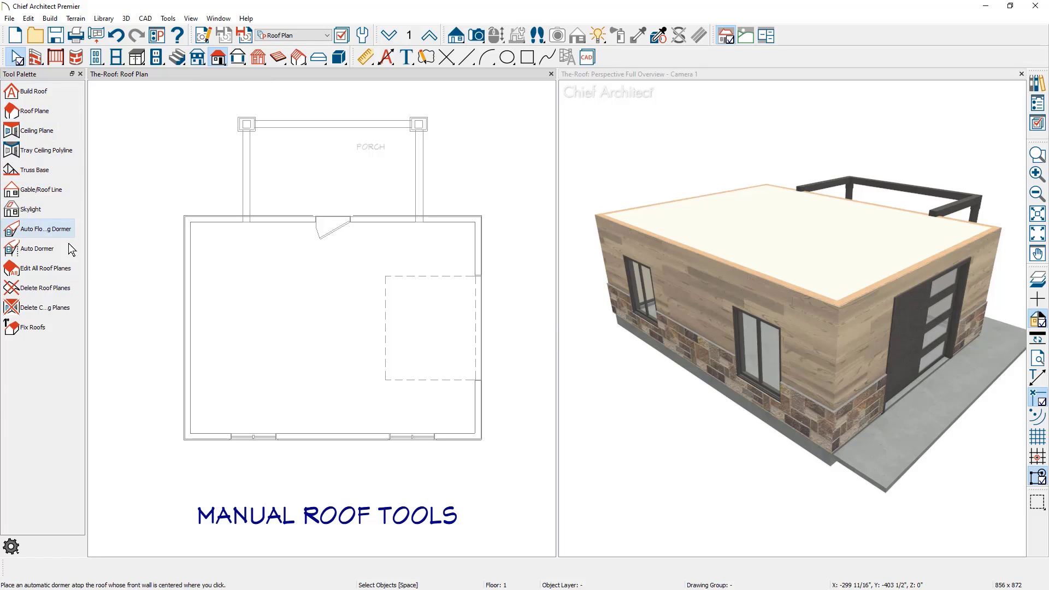
pyautogui.click(62, 112)
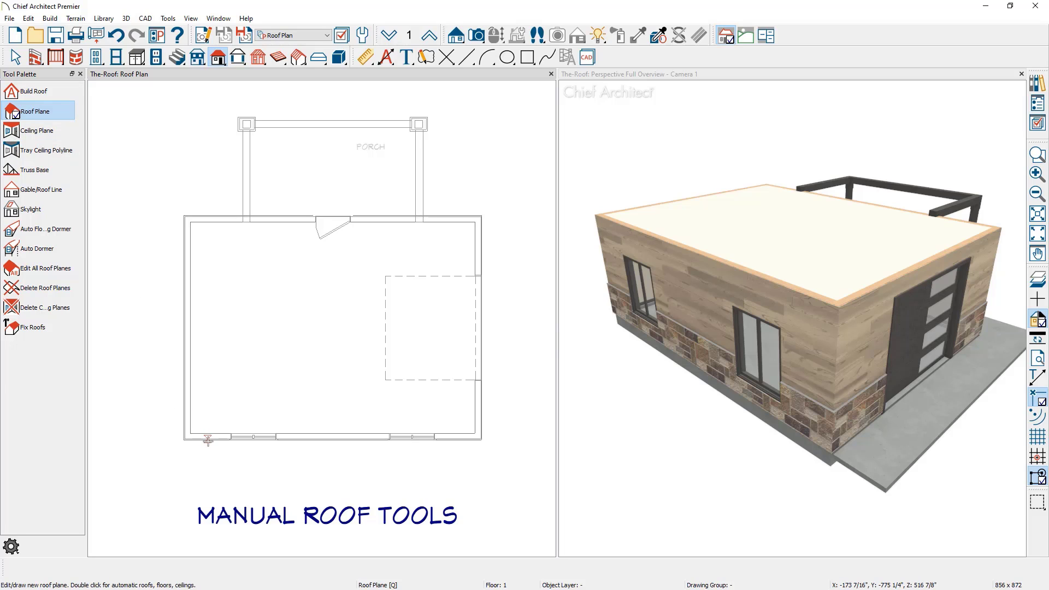
pyautogui.moveTo(207, 439); pyautogui.dragTo(408, 441)
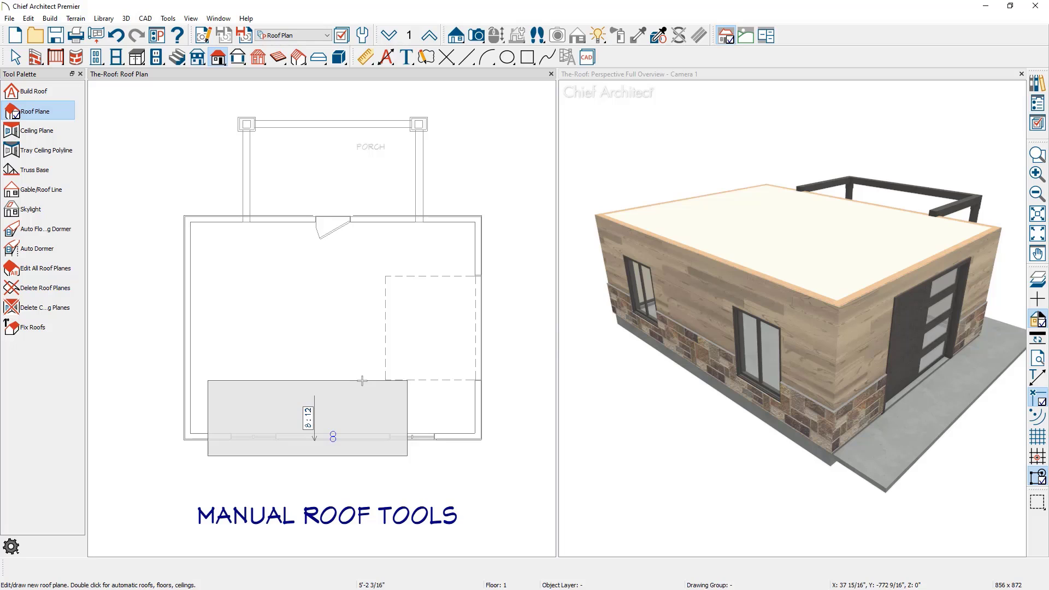
pyautogui.click(362, 381)
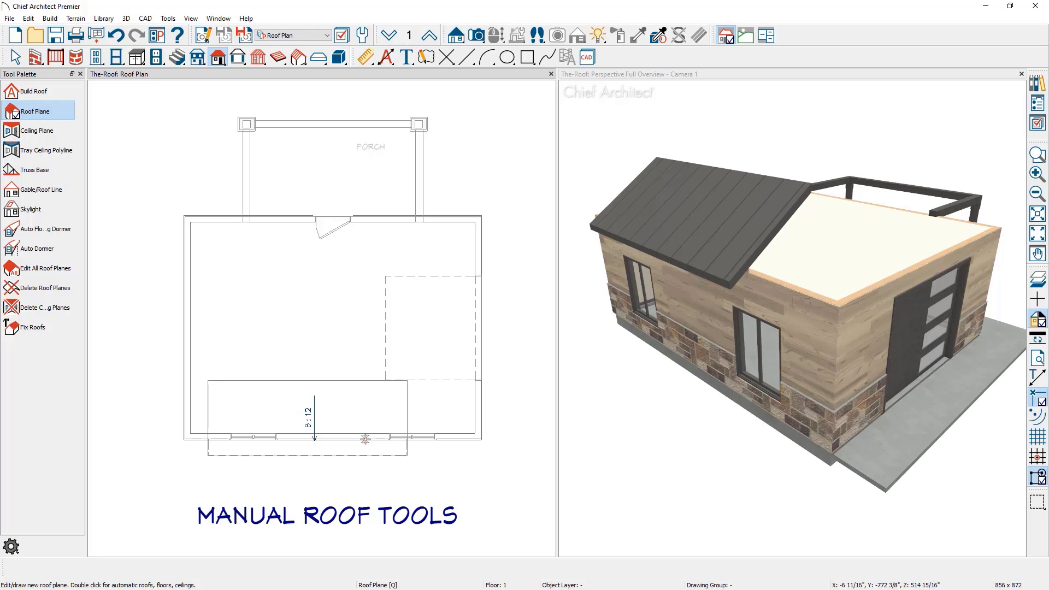
pyautogui.press('space')
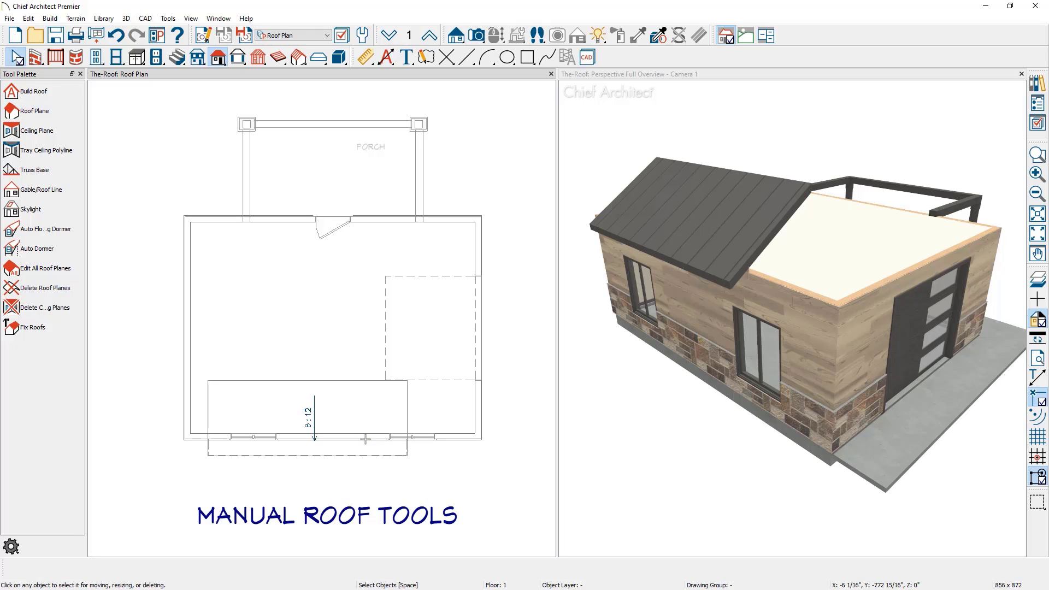
# - Extend the roof plane past the side wall opposite the garage door and set that overhang to 18"
pyautogui.click(209, 415)
pyautogui.moveTo(208, 418); pyautogui.dragTo(168, 417)
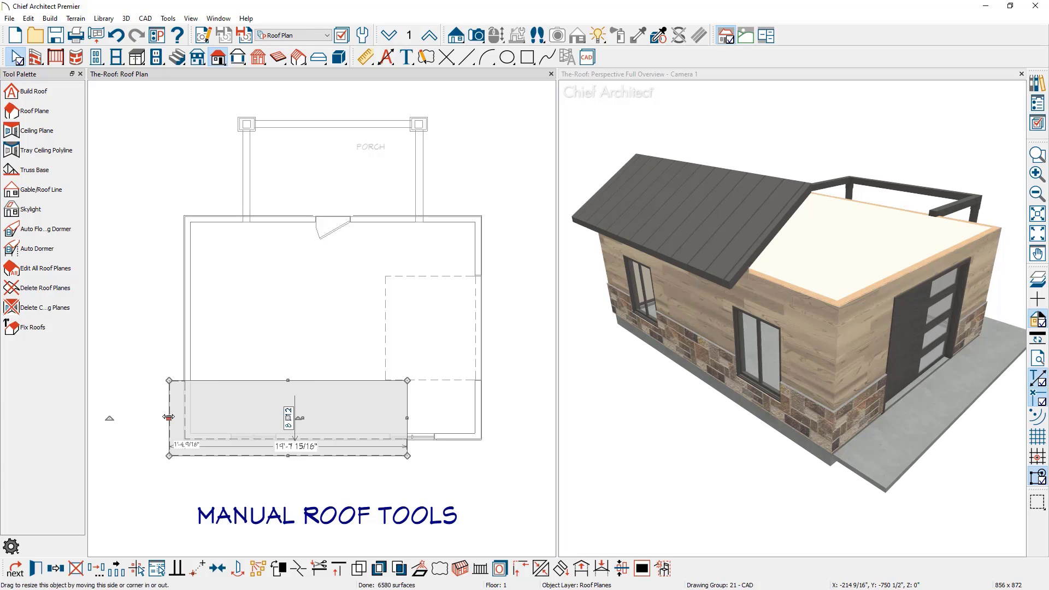
pyautogui.click(180, 446)
pyautogui.write('18')
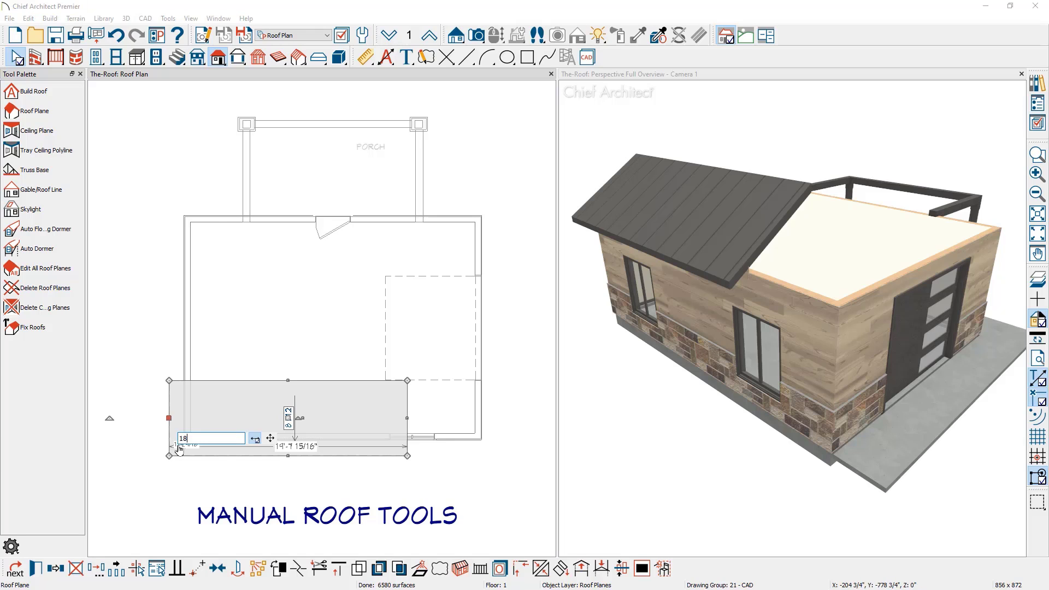
pyautogui.press('Return')
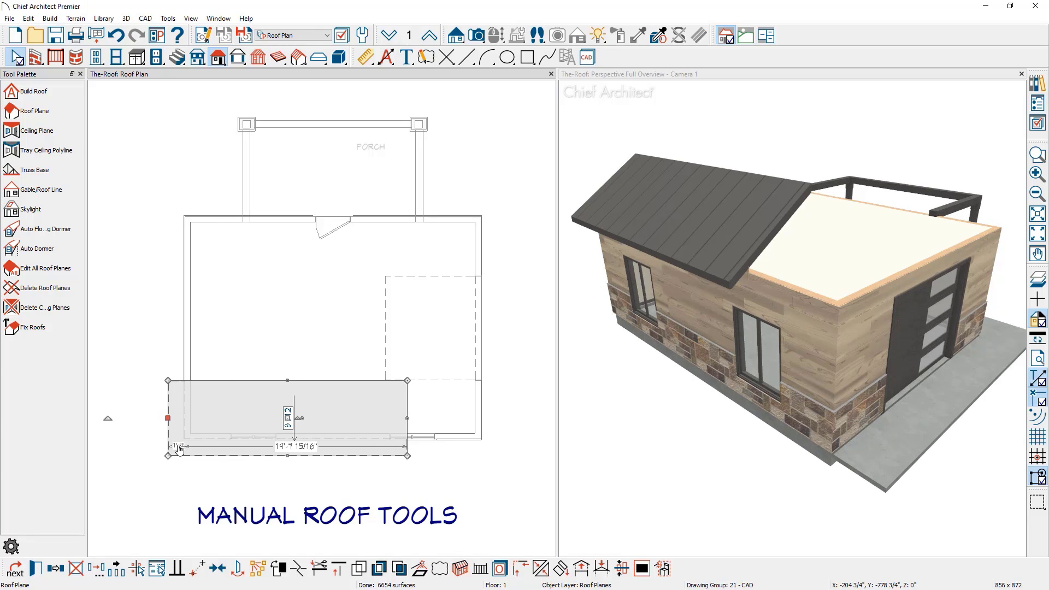
# - Extend the roof plane past the garage door wall and set that overhang to 18"
pyautogui.moveTo(408, 419); pyautogui.dragTo(494, 432)
pyautogui.press('Tab')
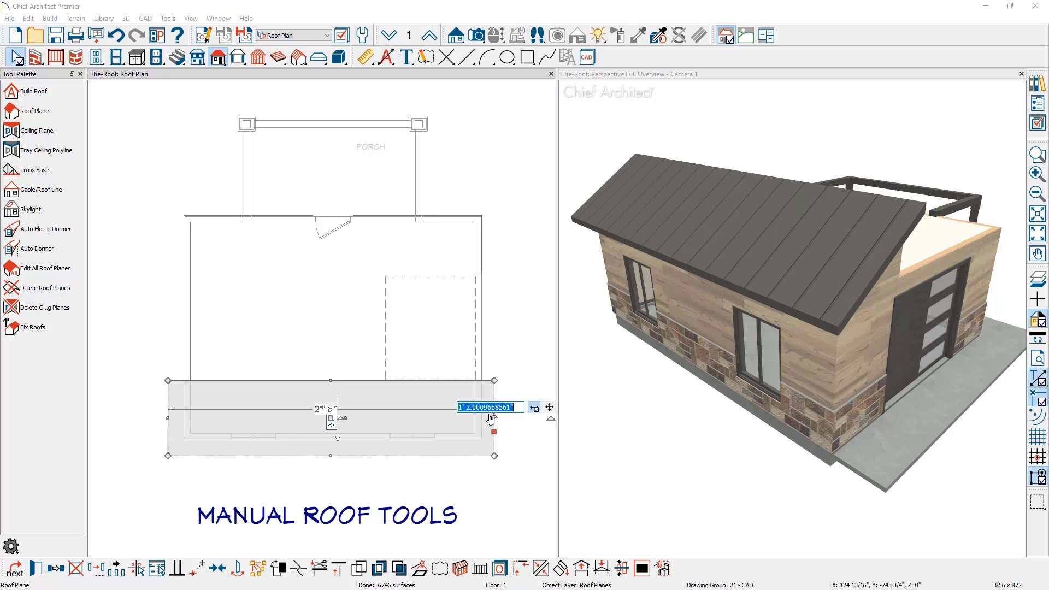
pyautogui.write('18')
pyautogui.press('Return')
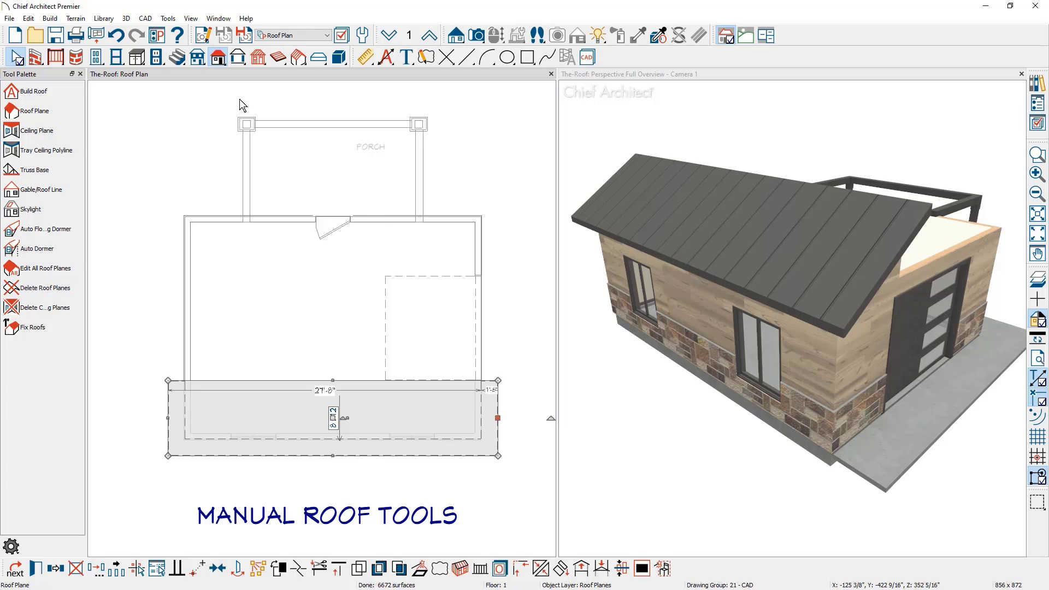
# - Set the default roof pitch to 5 in 12 in the Build Roof settings
pyautogui.doubleClick(218, 57)
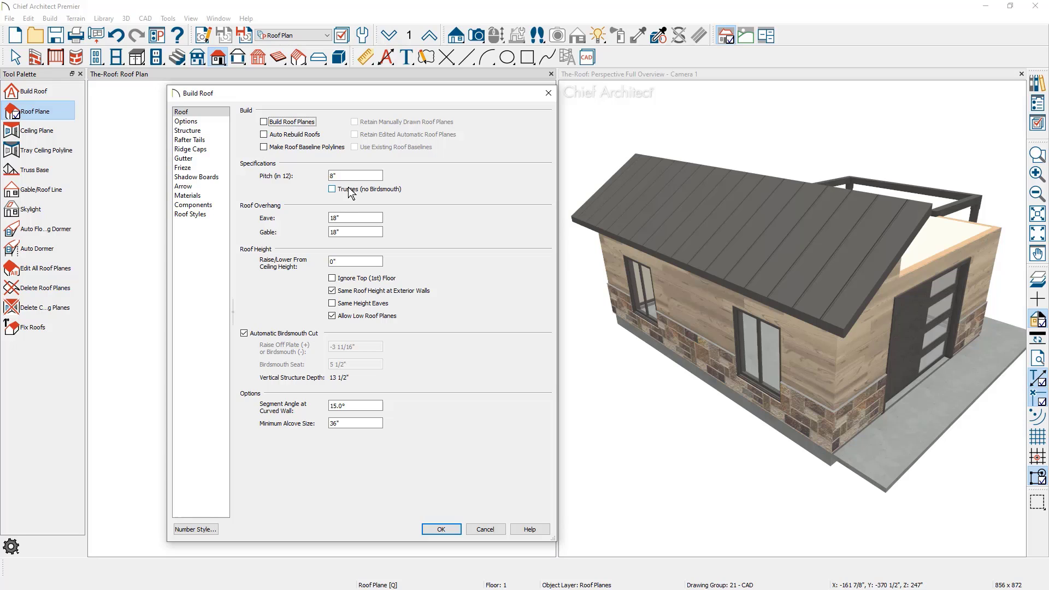
pyautogui.moveTo(350, 175); pyautogui.dragTo(312, 182)
pyautogui.write('5')
pyautogui.click(429, 529)
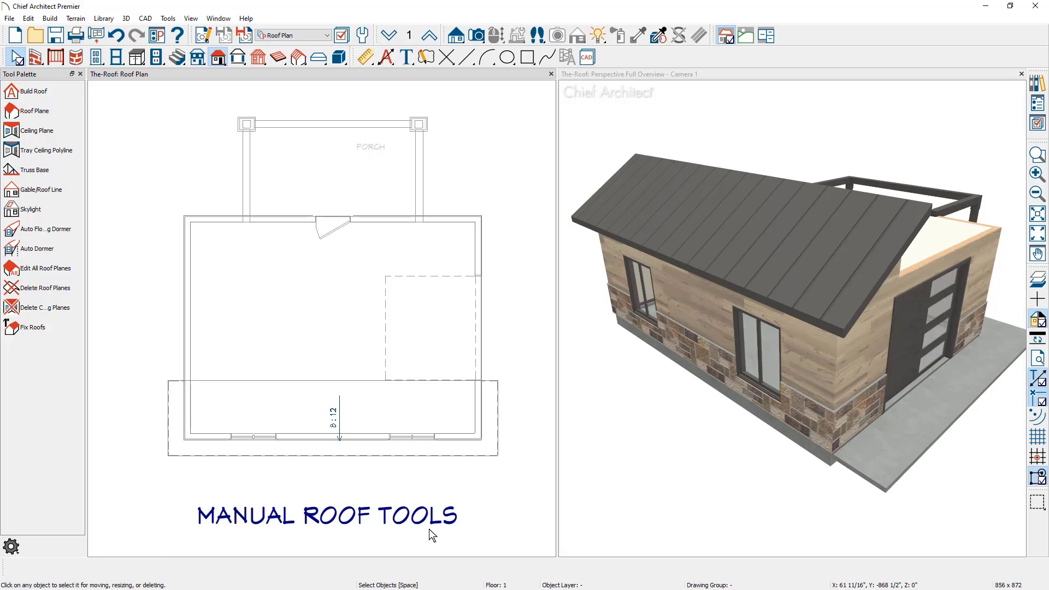
# - Set the drawn roof plane's pitch to 5 in 12 and lock the pitch
pyautogui.doubleClick(464, 456)
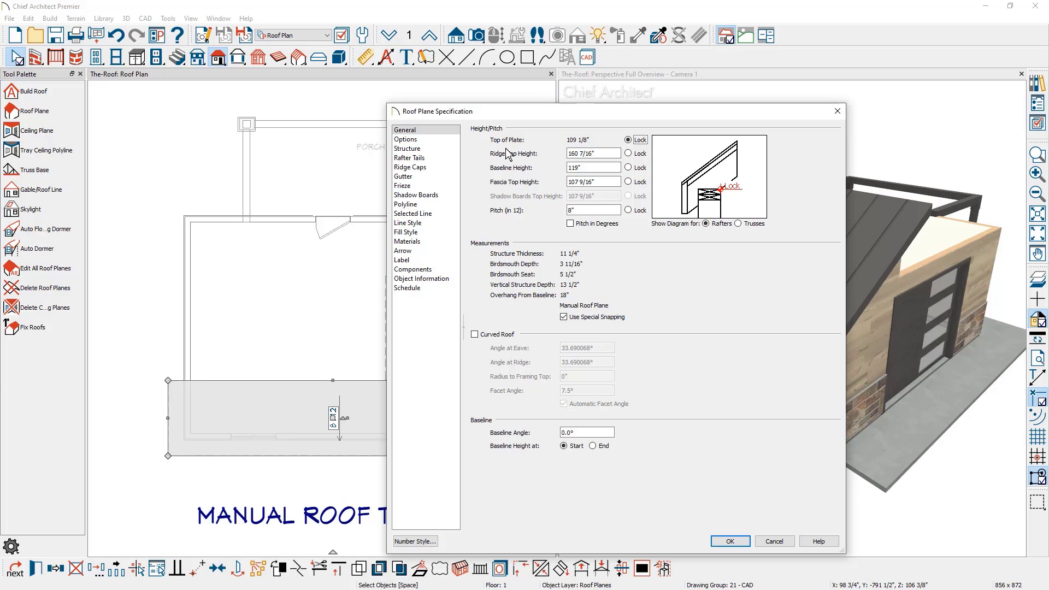
pyautogui.doubleClick(590, 210)
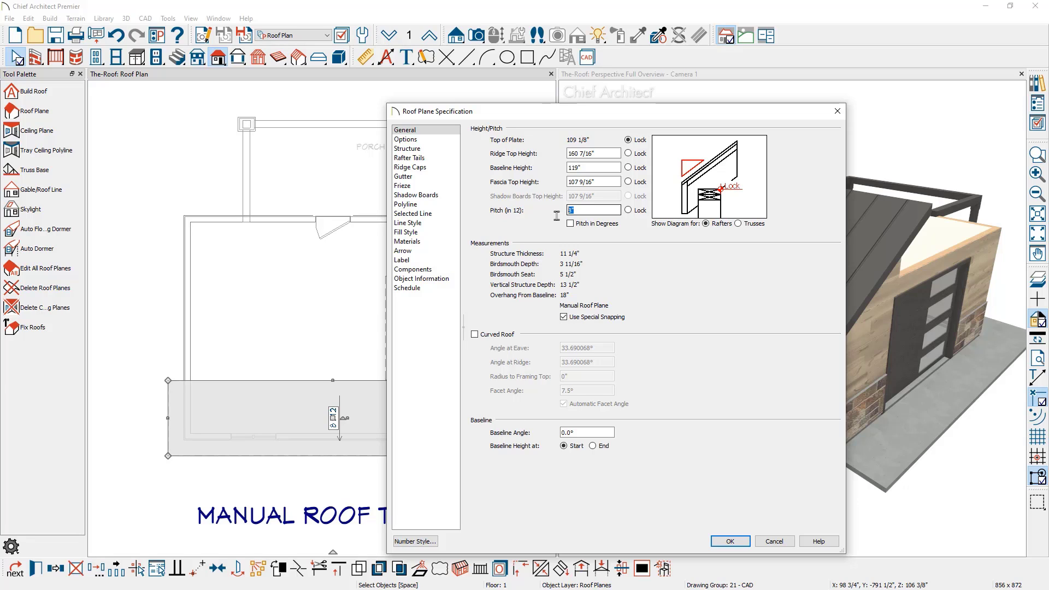
pyautogui.write('5')
pyautogui.press('Tab')
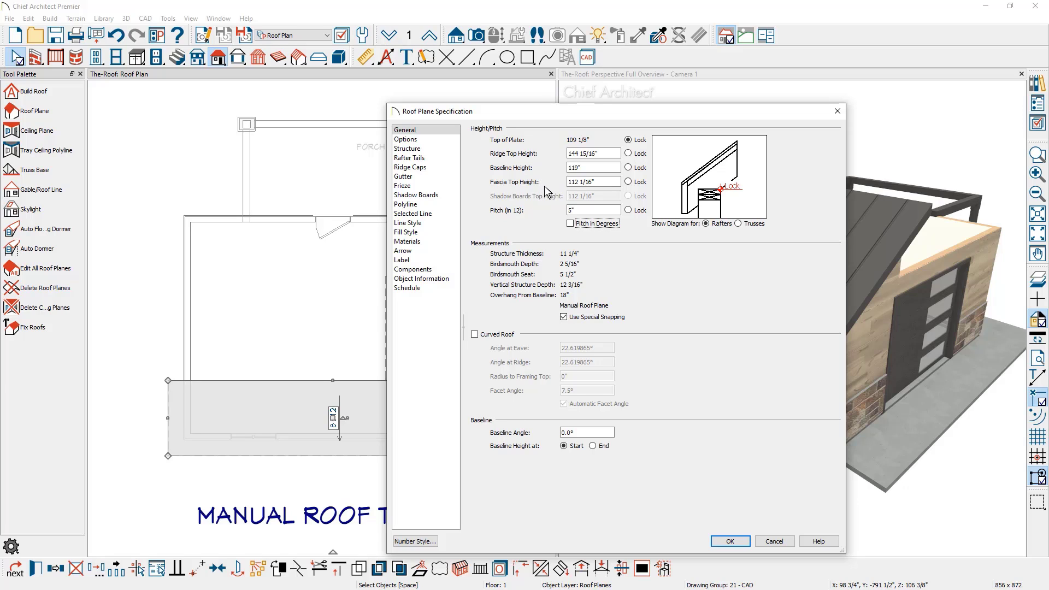
pyautogui.click(628, 210)
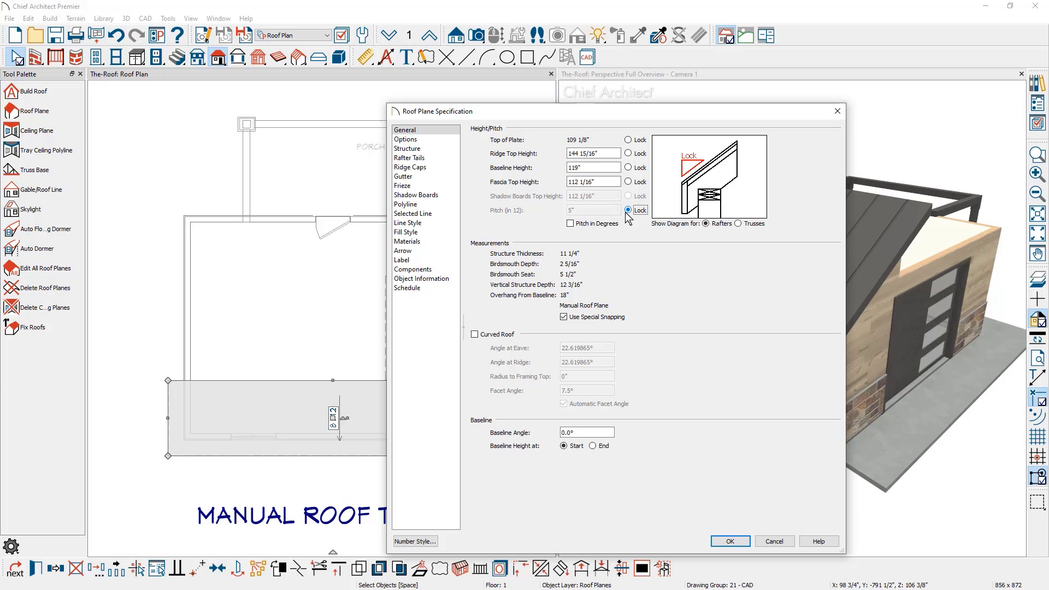
pyautogui.click(721, 540)
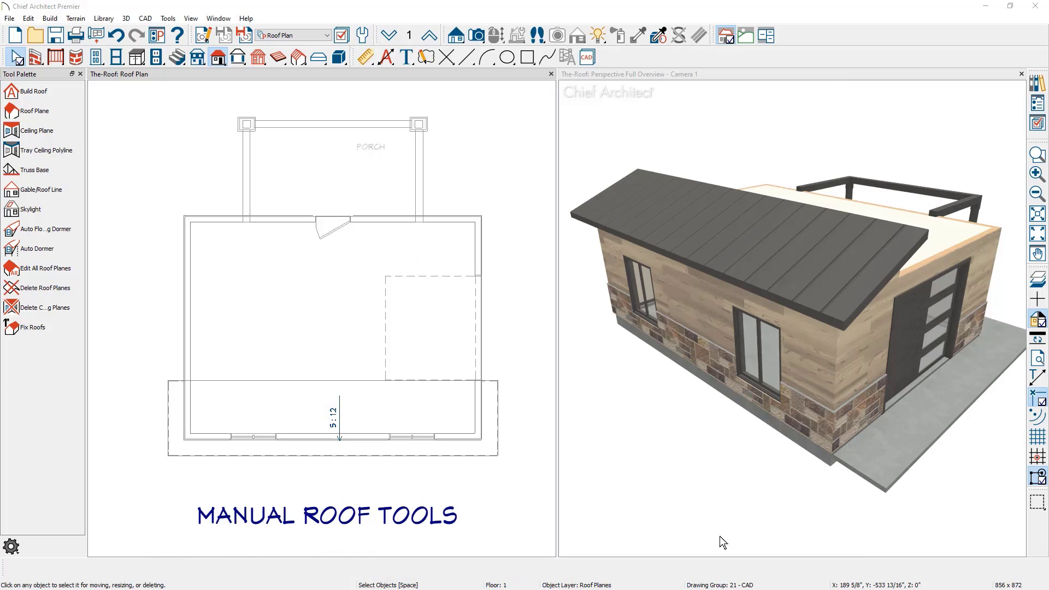
# - Mirror a copy of the roof plane about the room's centre and join the two planes at a ridge
pyautogui.click(365, 383)
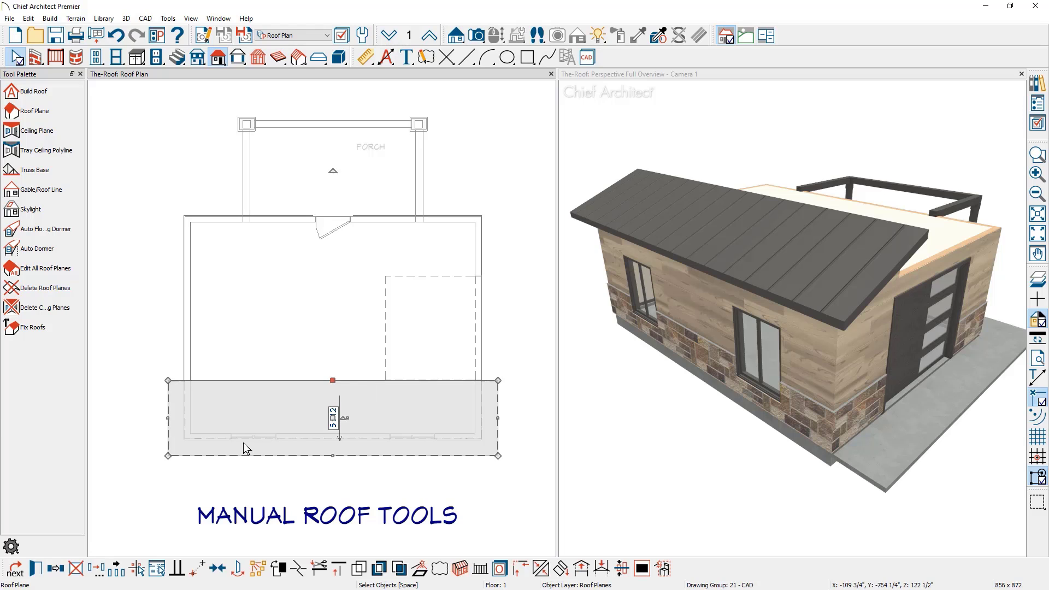
pyautogui.click(57, 570)
pyautogui.press('Escape')
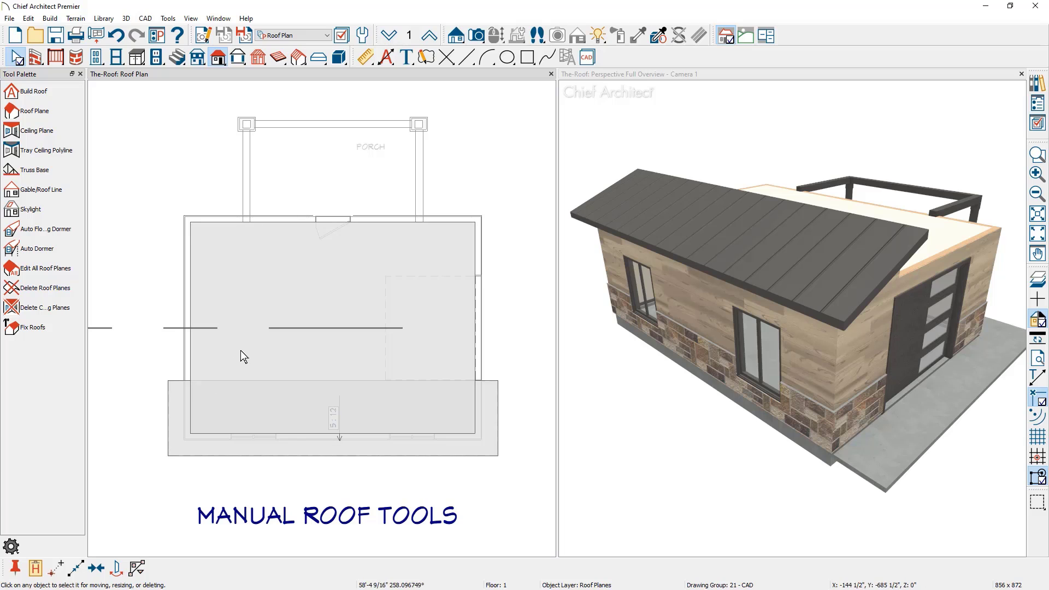
pyautogui.hotkey('ctrl', 'z')
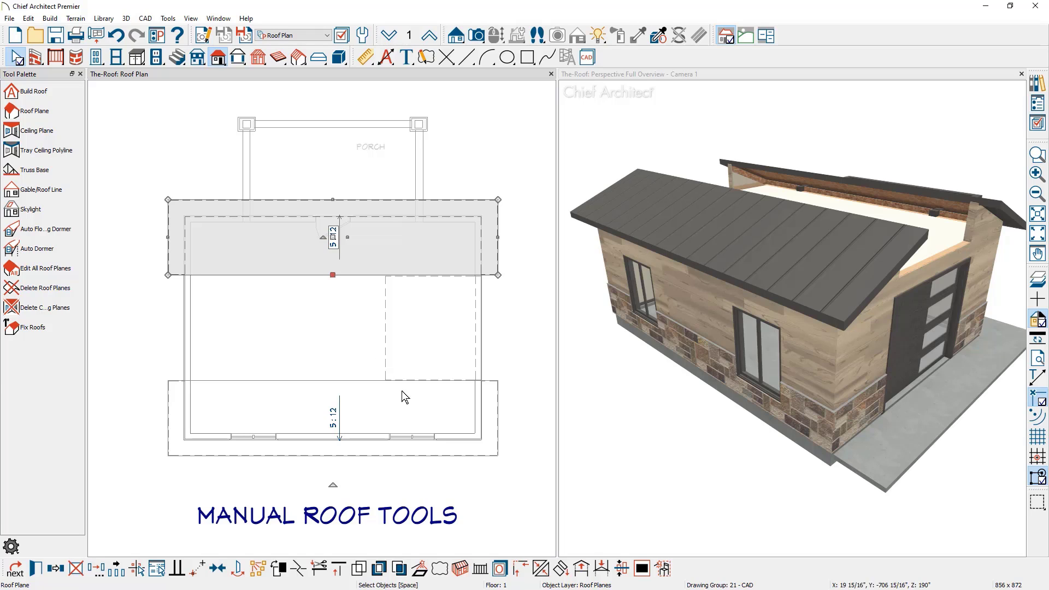
pyautogui.click(545, 570)
pyautogui.click(363, 388)
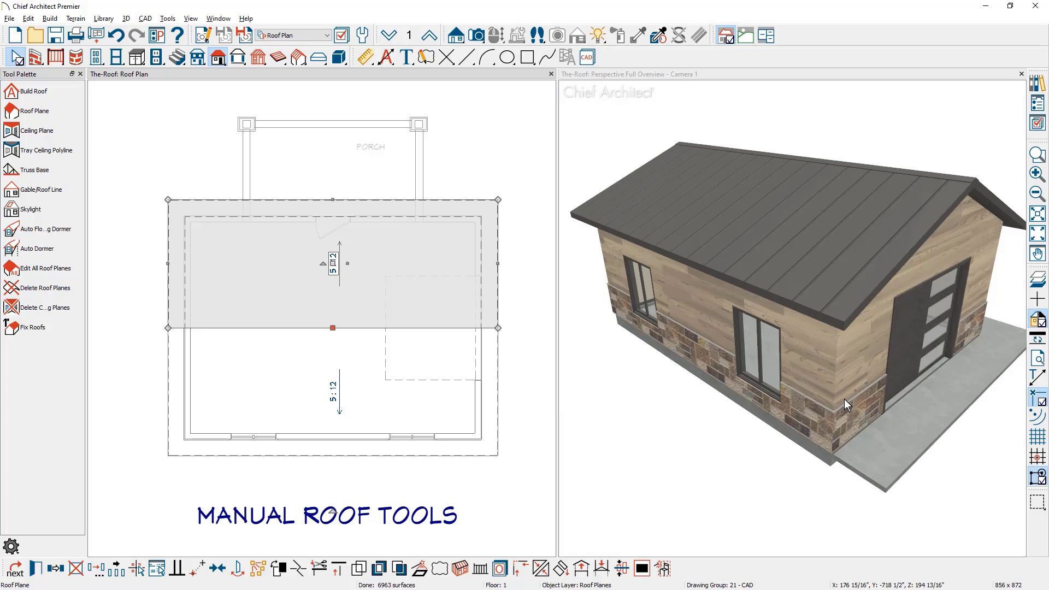
# - Draw a 5:12 porch roof plane from one side beam toward the porch centreline, about 7'-11 11/16" from baseline to ridge
pyautogui.moveTo(846, 400); pyautogui.dragTo(816, 386, button='middle')
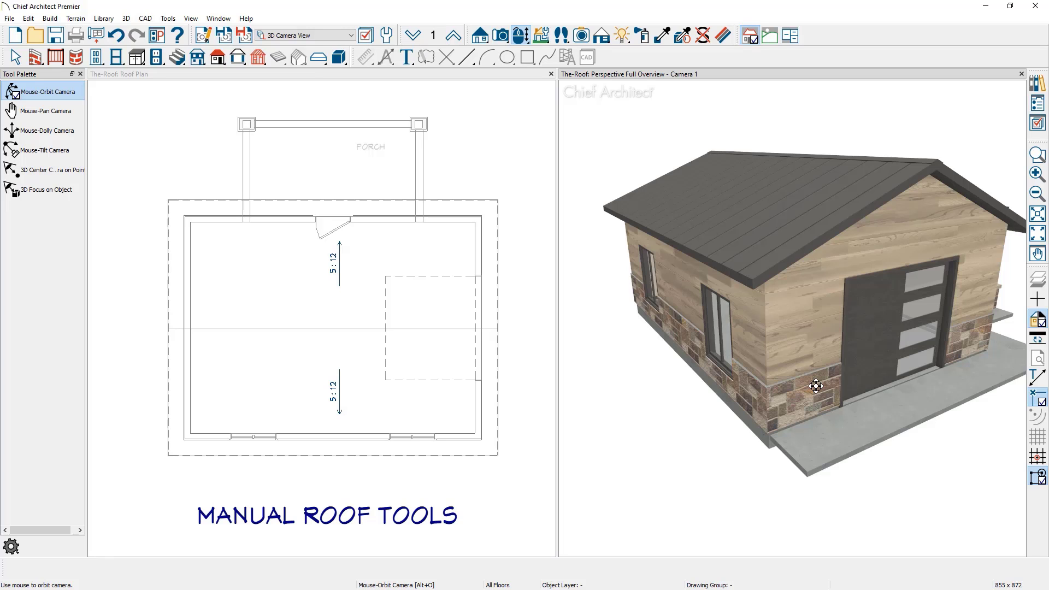
pyautogui.moveTo(979, 386); pyautogui.dragTo(721, 450)
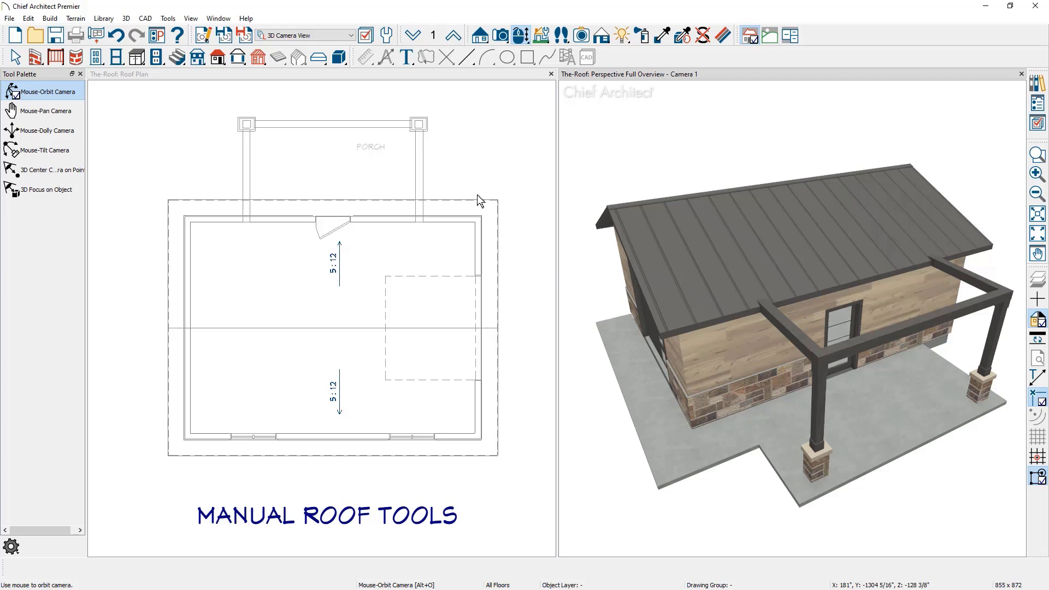
pyautogui.click(316, 73)
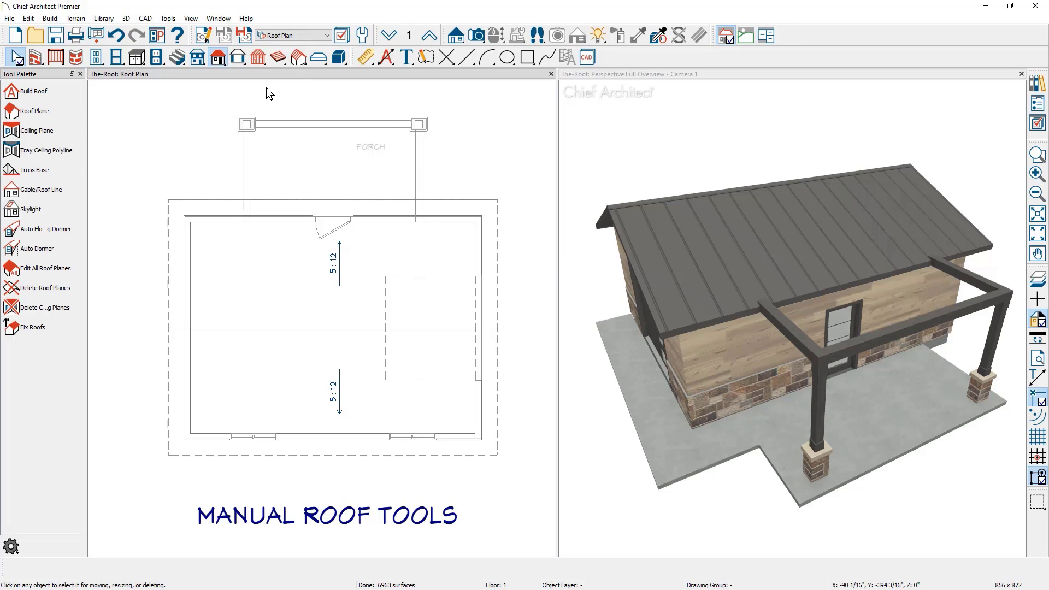
pyautogui.click(52, 112)
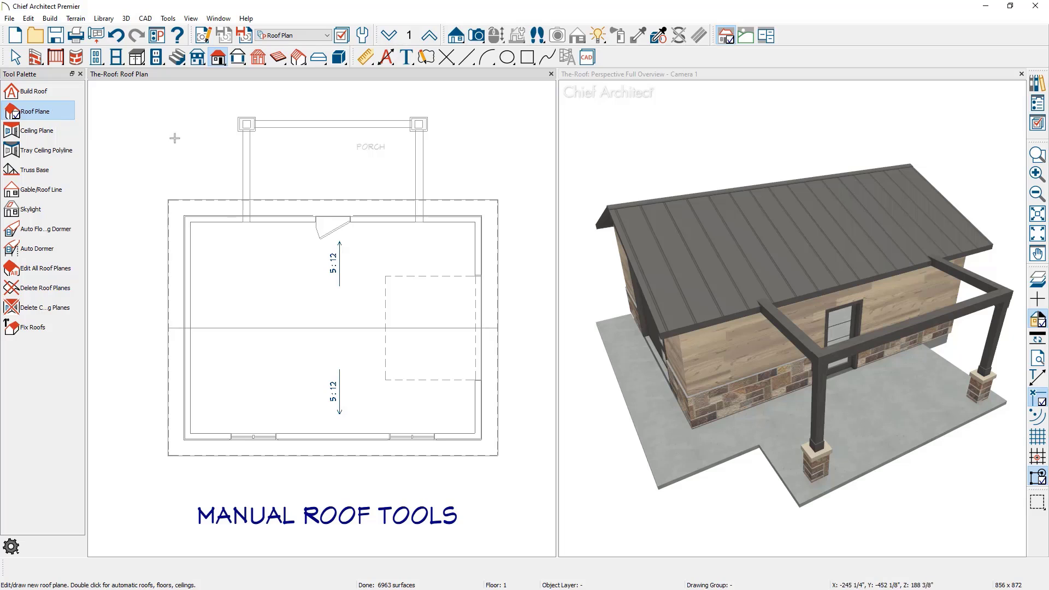
pyautogui.moveTo(242, 142); pyautogui.dragTo(244, 217)
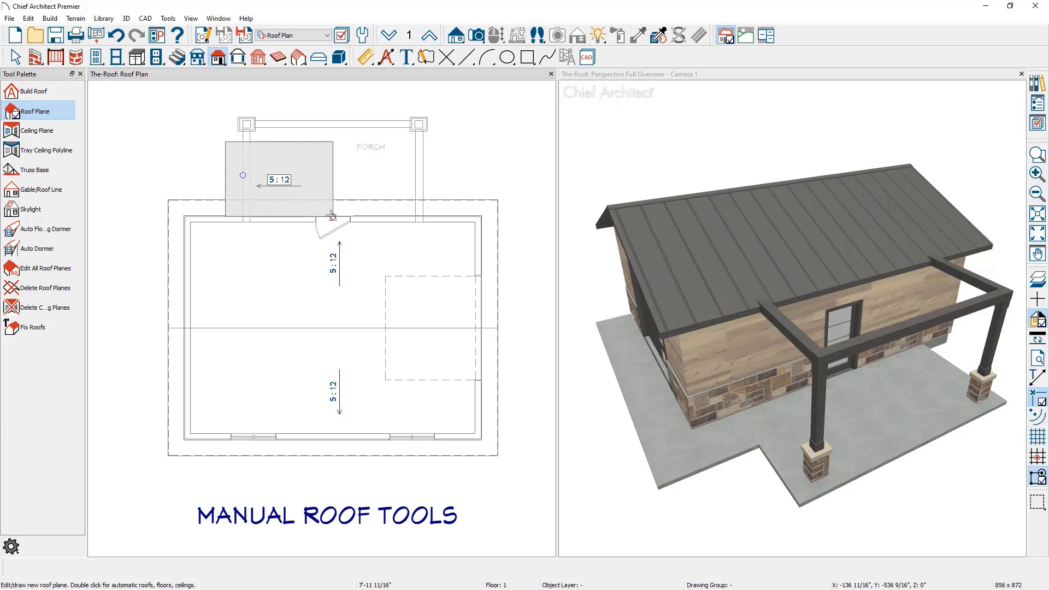
pyautogui.click(332, 216)
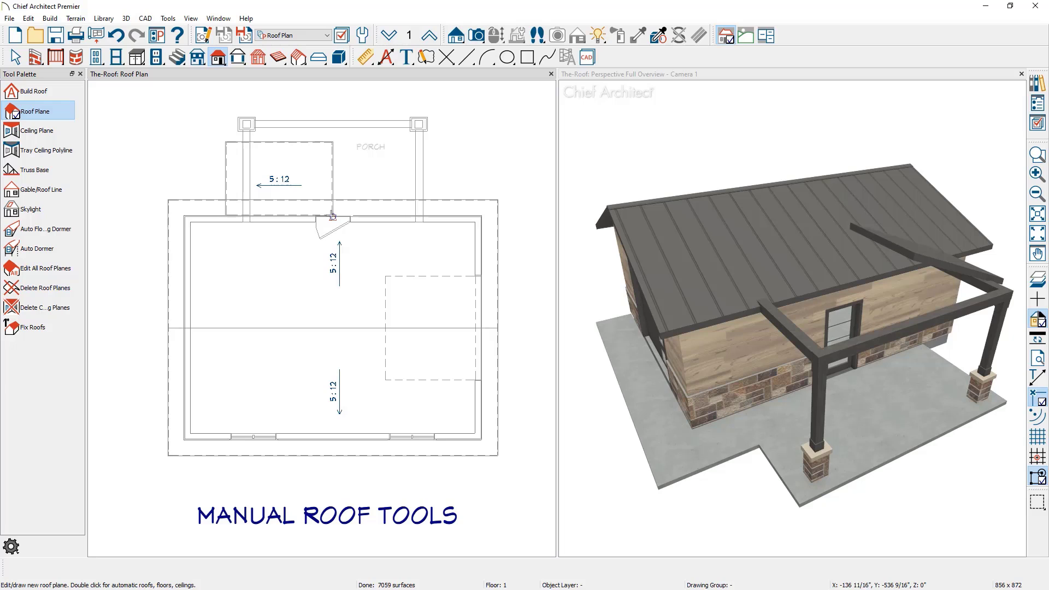
# - Extend the porch roof plane beyond the outer porch beam and set that overhang to 18"
pyautogui.click(297, 143)
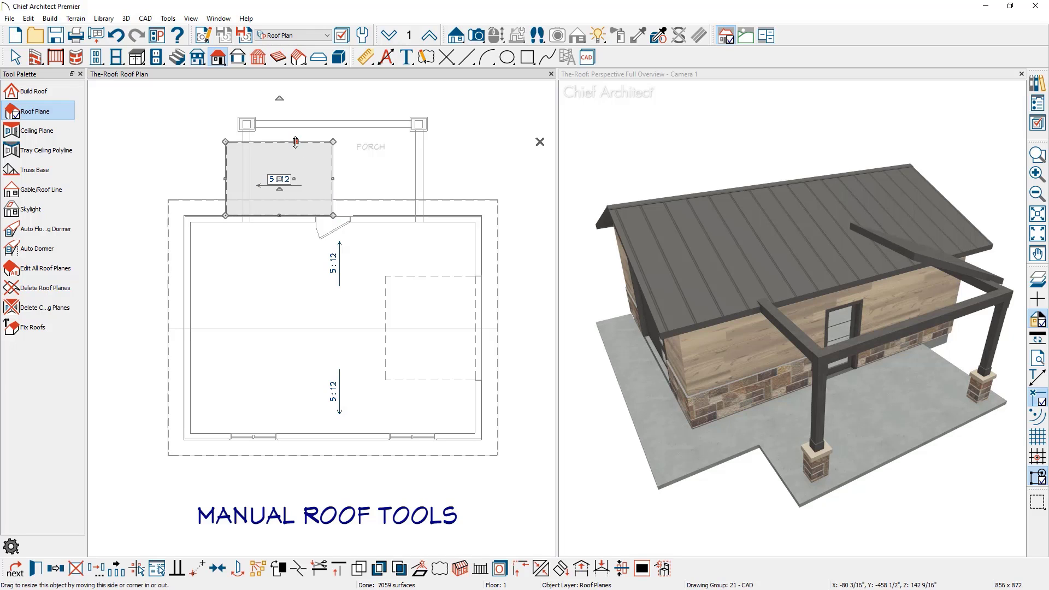
pyautogui.moveTo(296, 142); pyautogui.dragTo(296, 108)
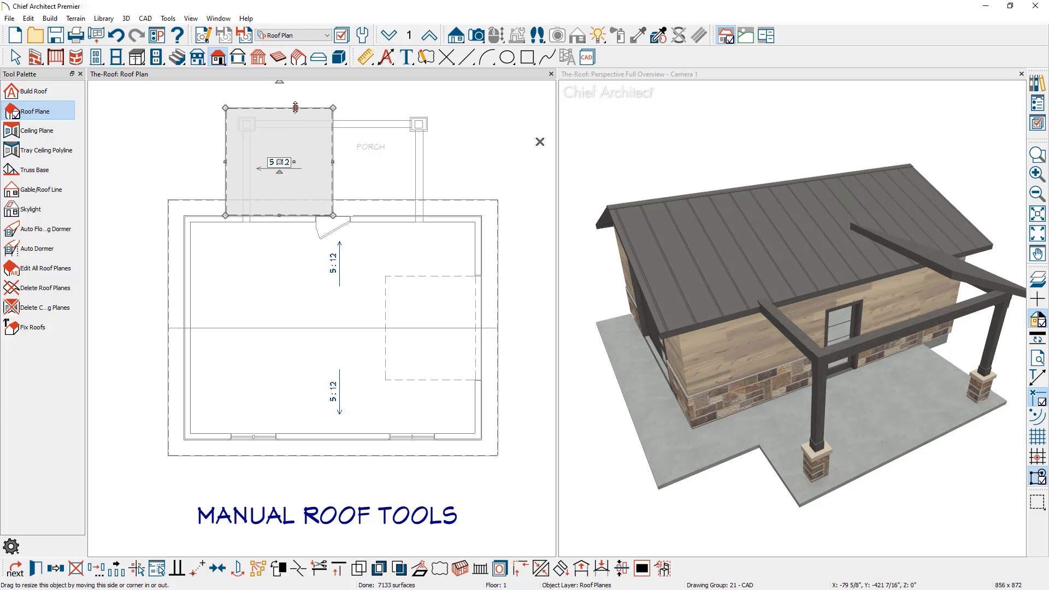
pyautogui.click(271, 115)
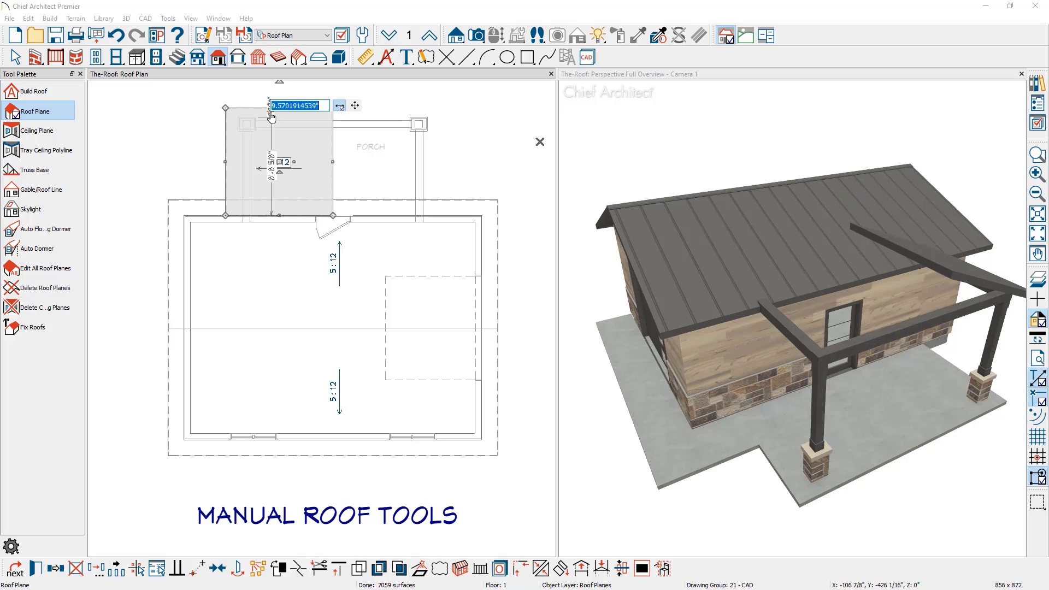
pyautogui.write('18')
pyautogui.press('Return')
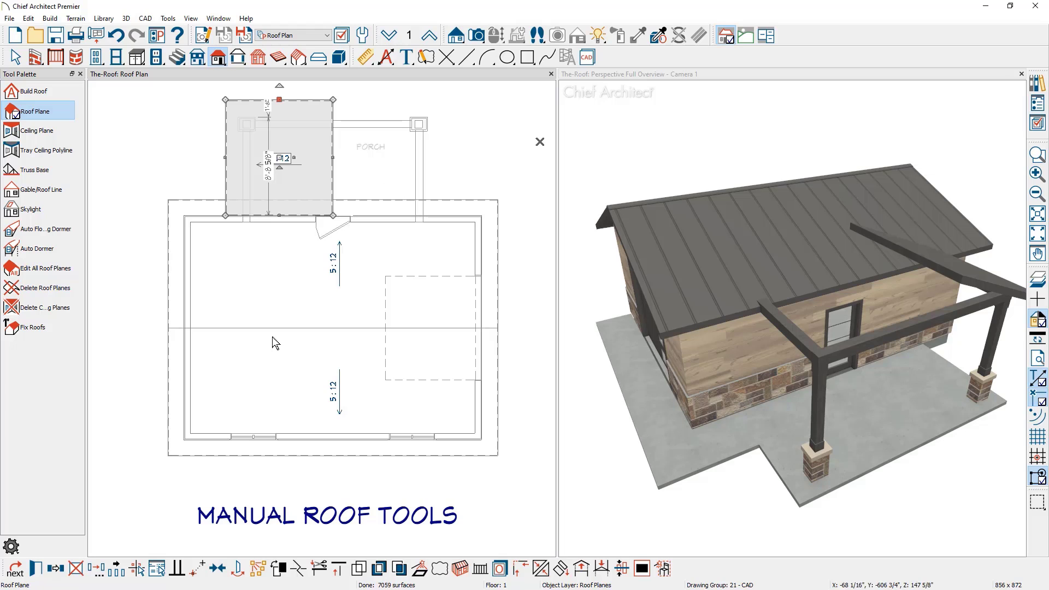
# - Mirror a copy of the porch roof plane about the porch's centreline to form the opposite slope
pyautogui.click(197, 568)
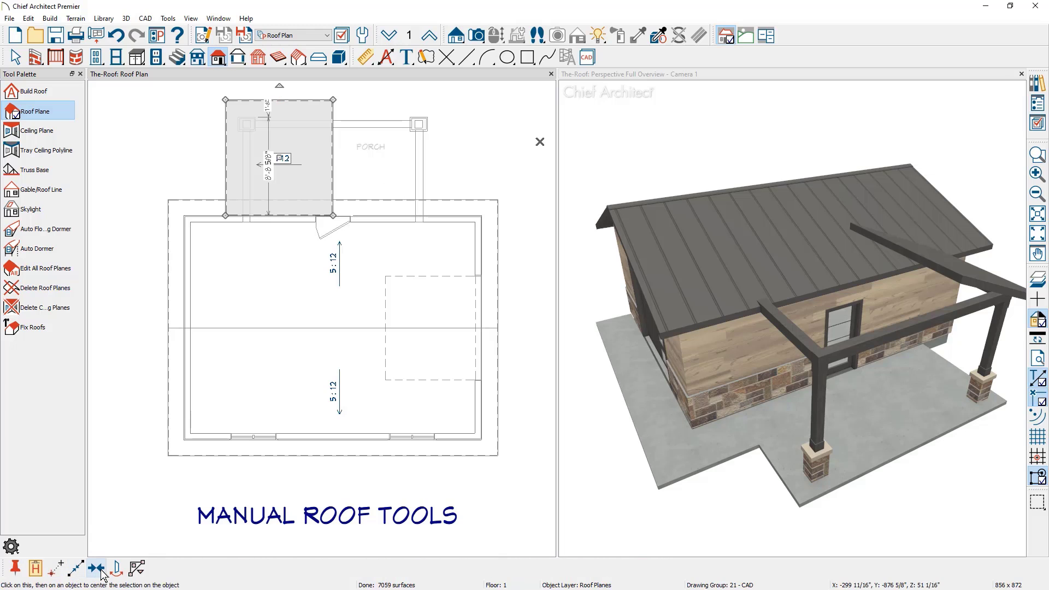
pyautogui.click(118, 572)
pyautogui.click(319, 232)
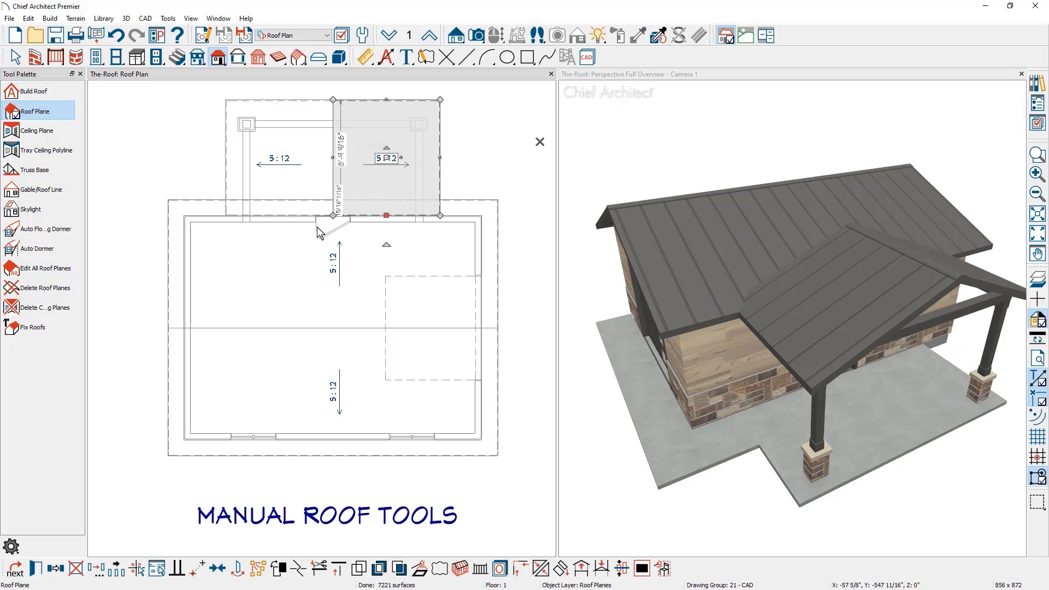
pyautogui.moveTo(907, 355); pyautogui.dragTo(779, 374)
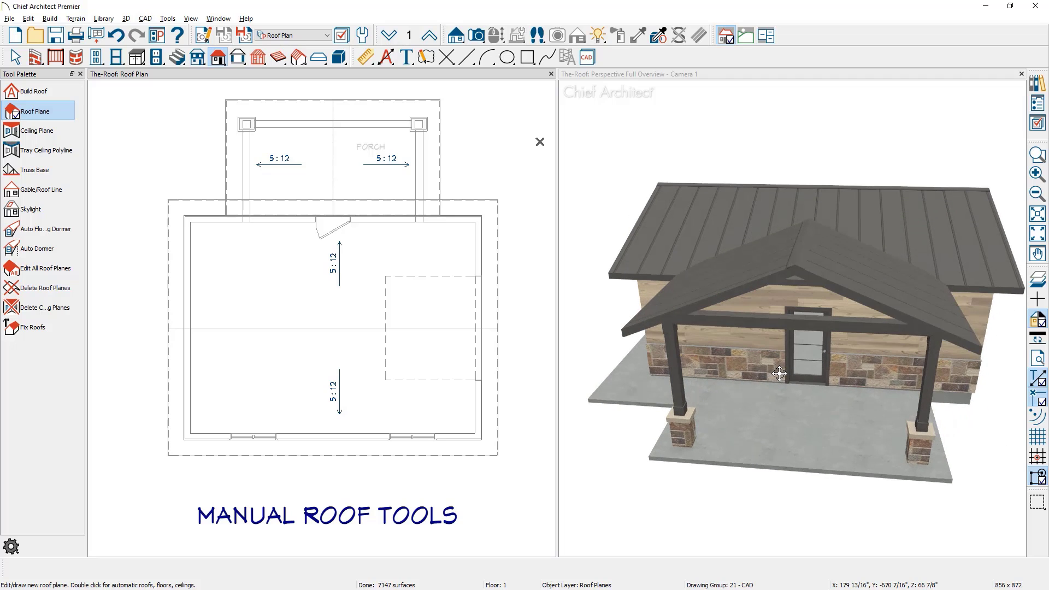
# - On the attic level, with the floor below shown for reference, draw a straight exterior wall along the porch's front beam between the posts
pyautogui.click(403, 76)
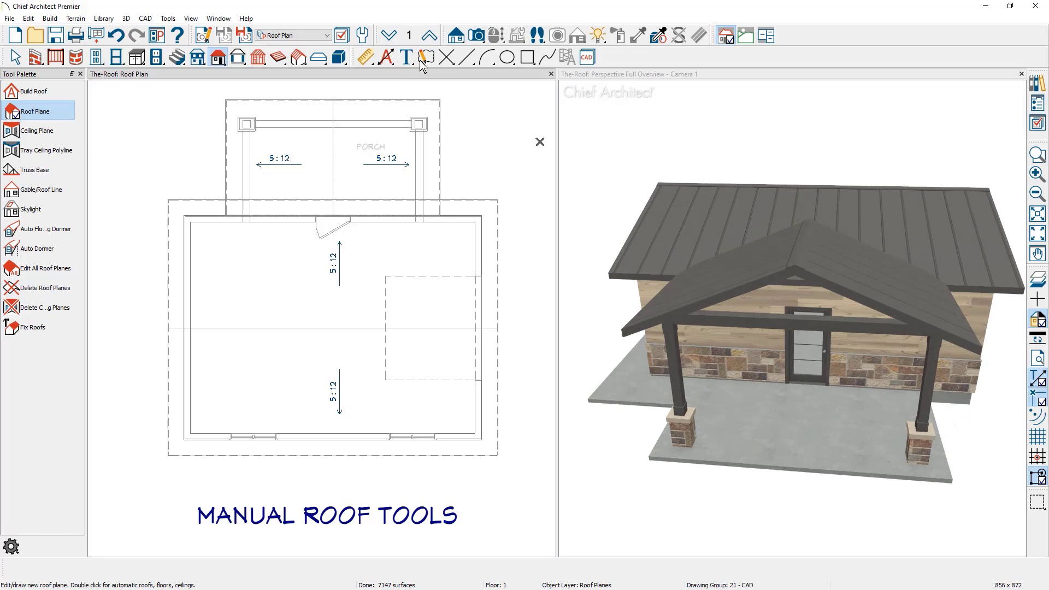
pyautogui.click(430, 36)
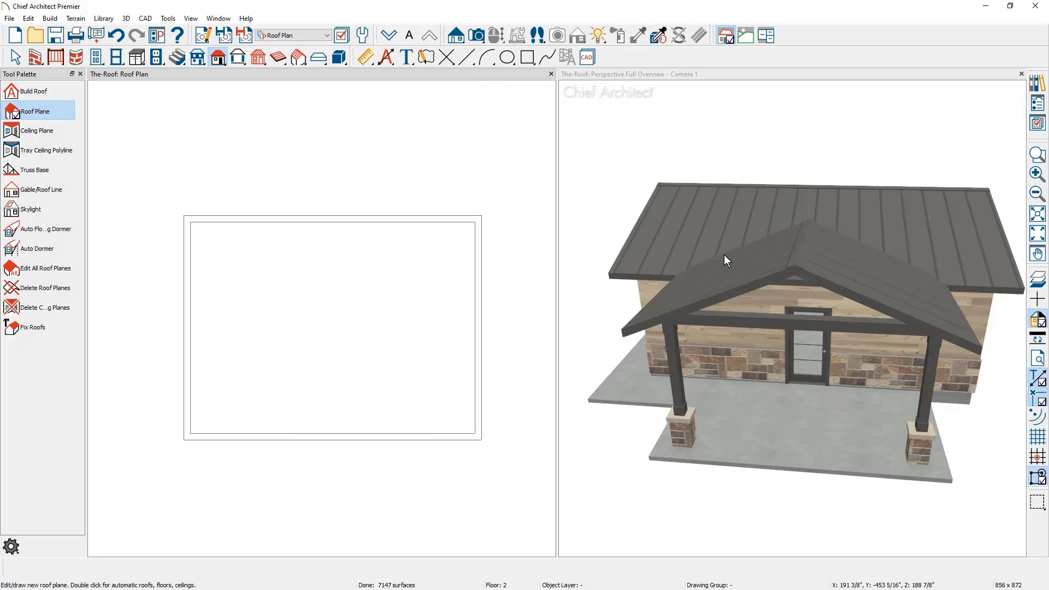
pyautogui.click(1037, 280)
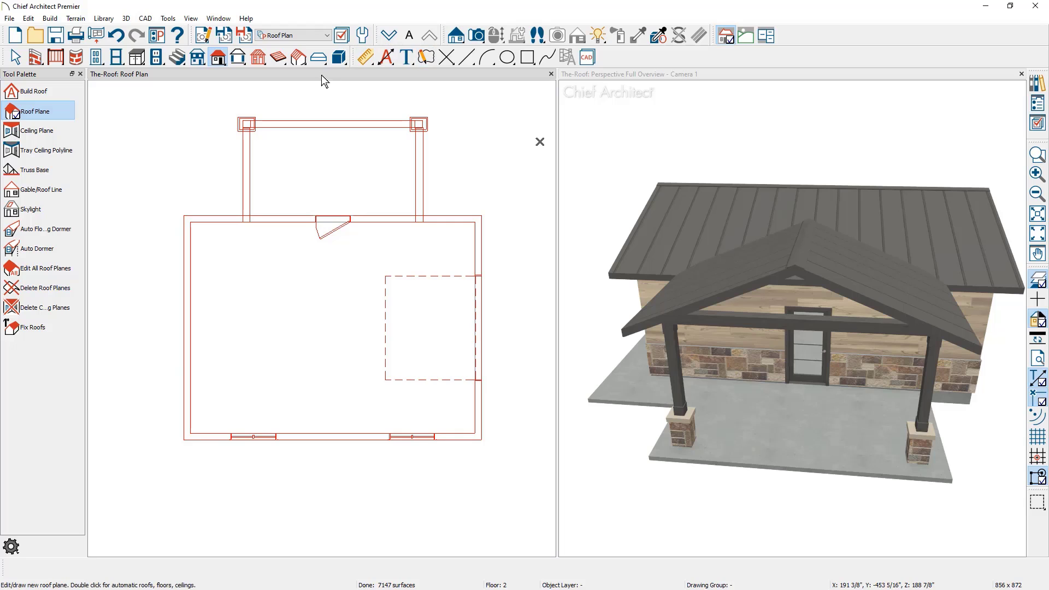
pyautogui.click(35, 57)
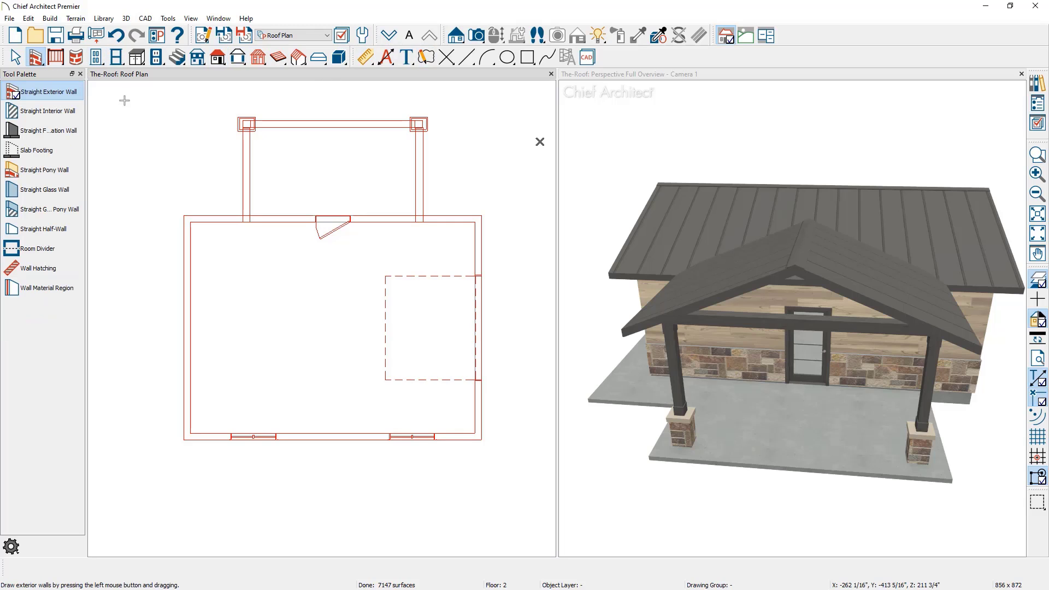
pyautogui.moveTo(241, 125); pyautogui.dragTo(420, 118)
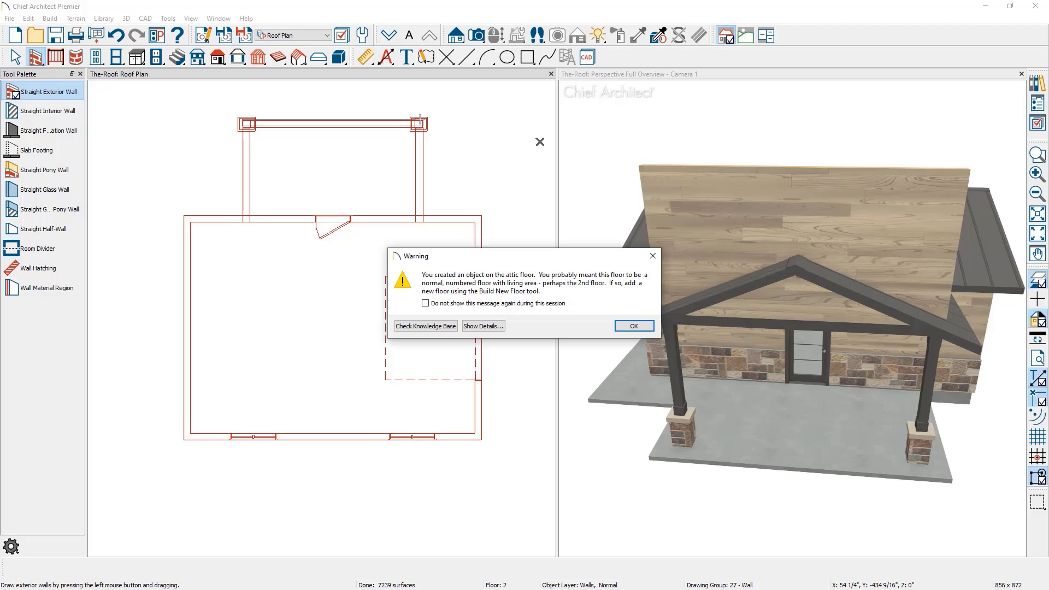
pyautogui.click(627, 327)
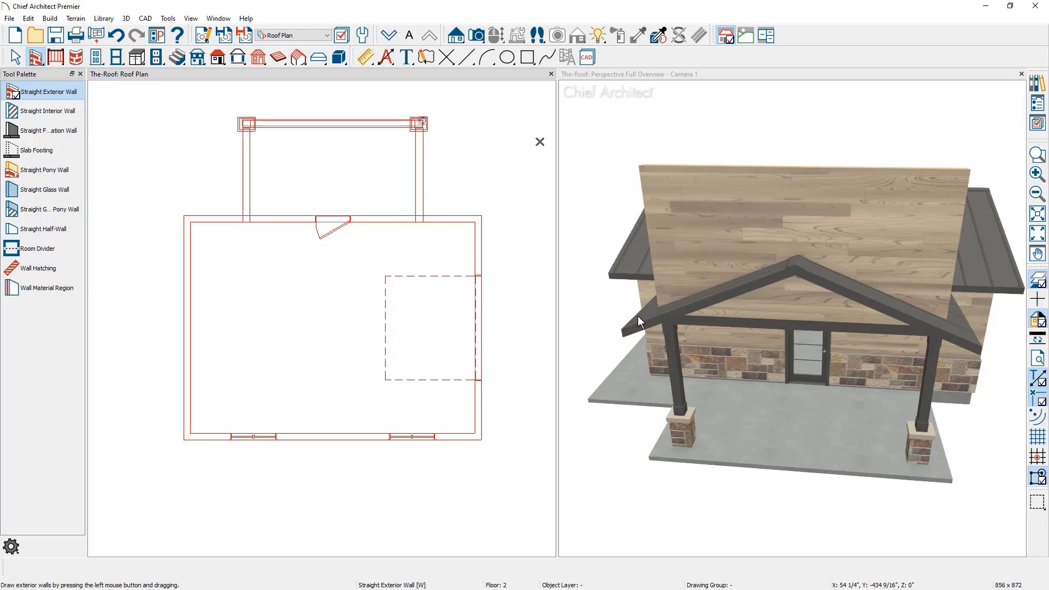
# - Define the new wall above the porch's front beam as an attic wall
pyautogui.click(692, 276)
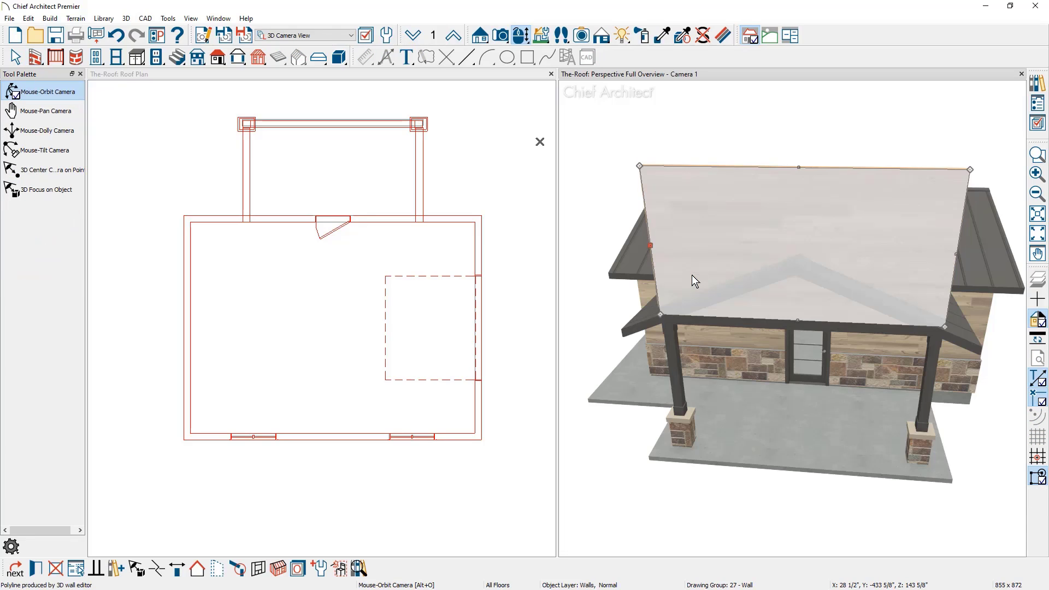
pyautogui.doubleClick(691, 274)
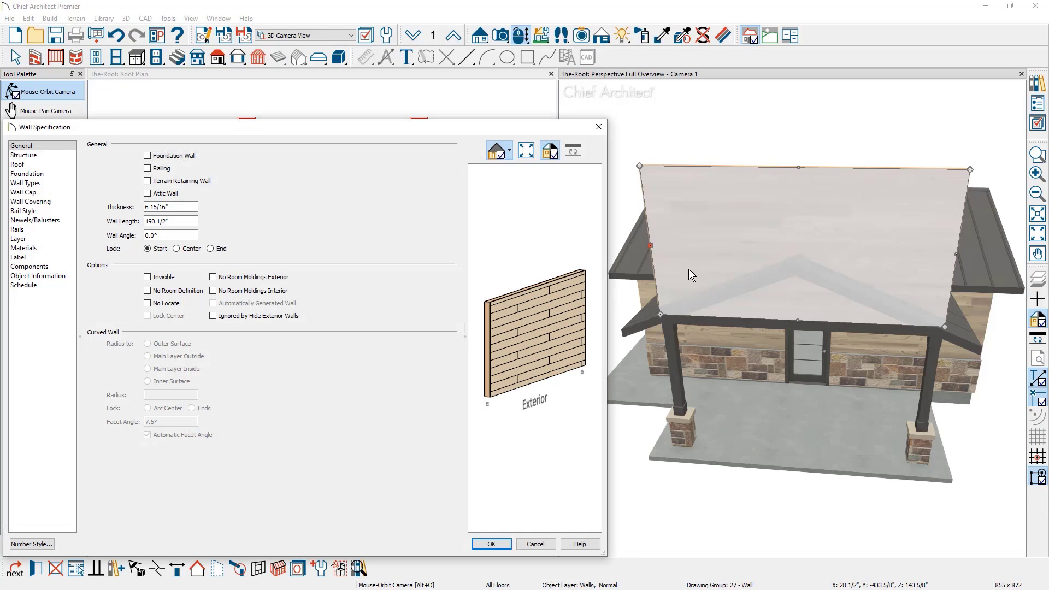
pyautogui.click(165, 193)
pyautogui.click(492, 543)
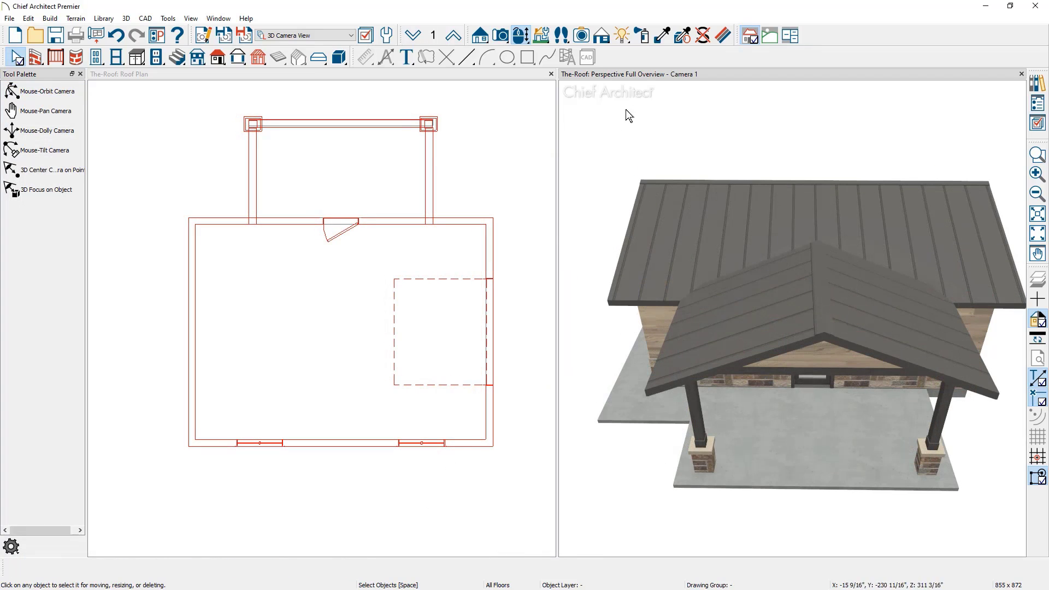
# - In an enlarged 3D view, join the first porch roof plane's back edge to the main roof's porch-side slope
pyautogui.doubleClick(655, 72)
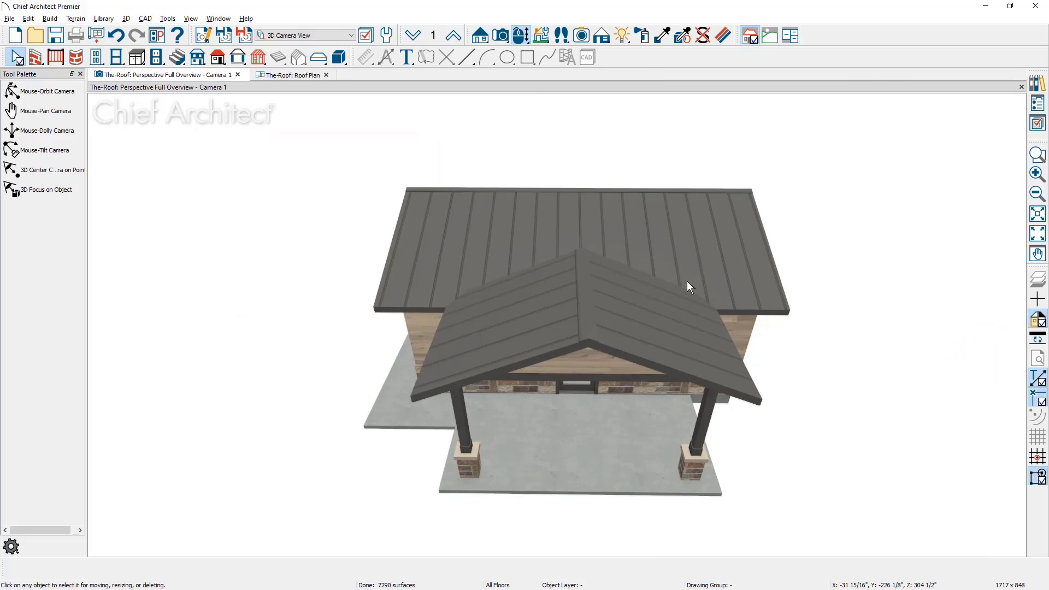
pyautogui.moveTo(689, 286); pyautogui.dragTo(539, 277, button='middle')
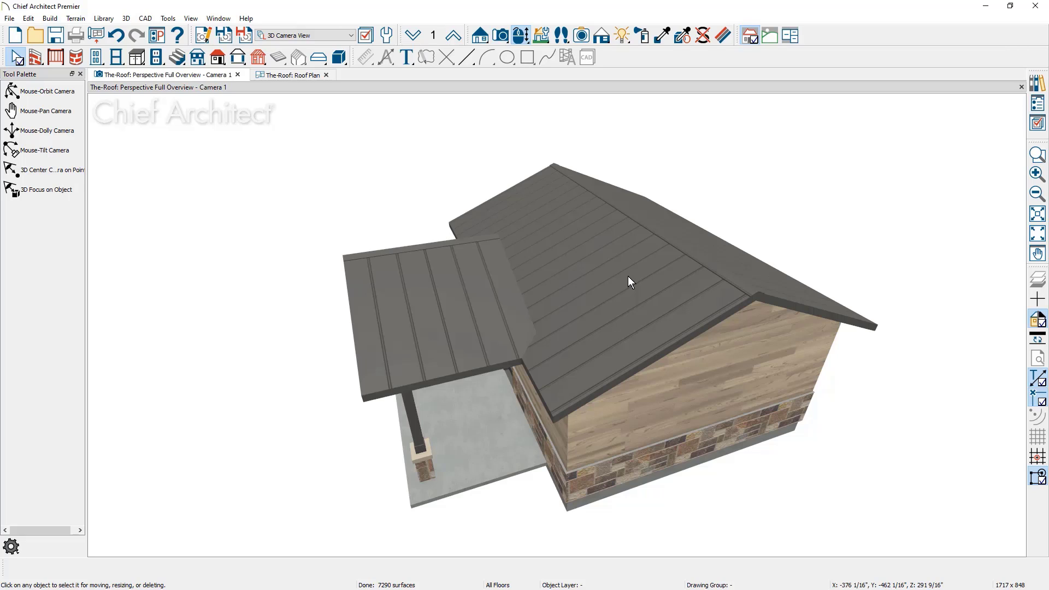
pyautogui.click(503, 293)
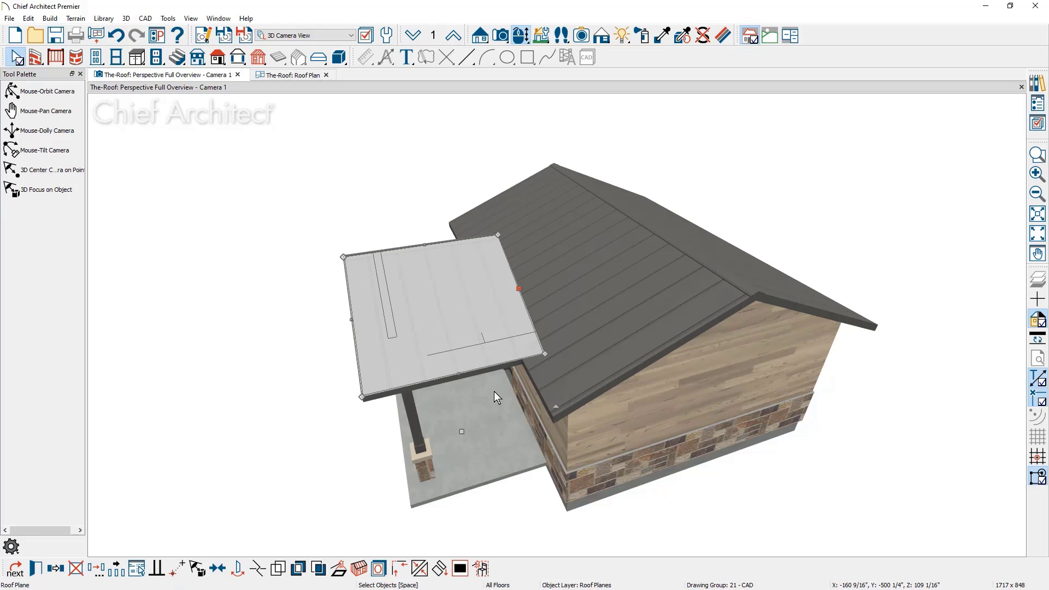
pyautogui.click(537, 340)
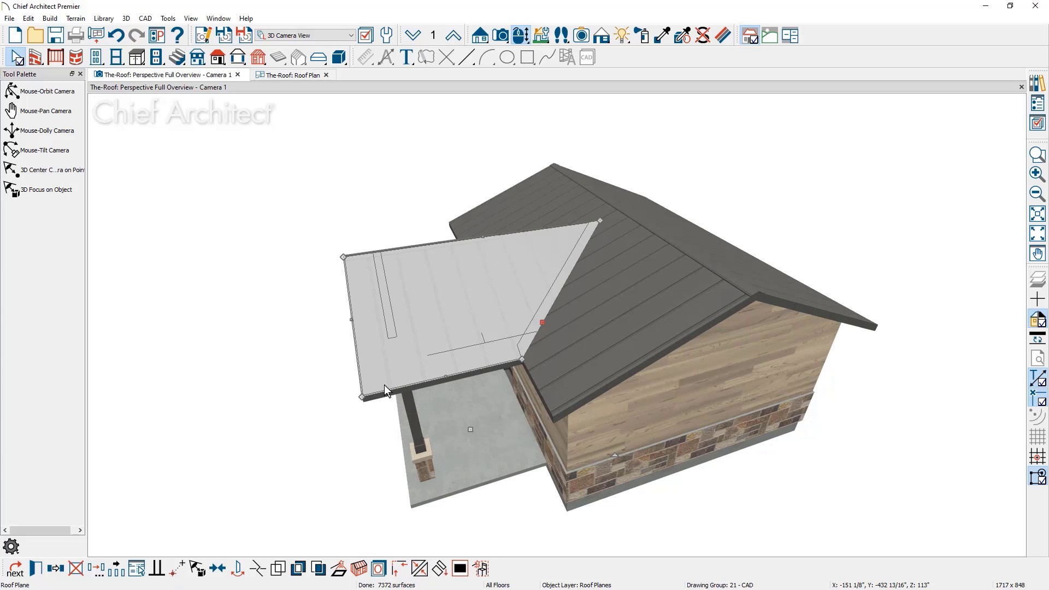
# - Join the opposite porch roof plane's back edge to the same slope of the main roof
pyautogui.moveTo(395, 385); pyautogui.dragTo(616, 264, button='middle')
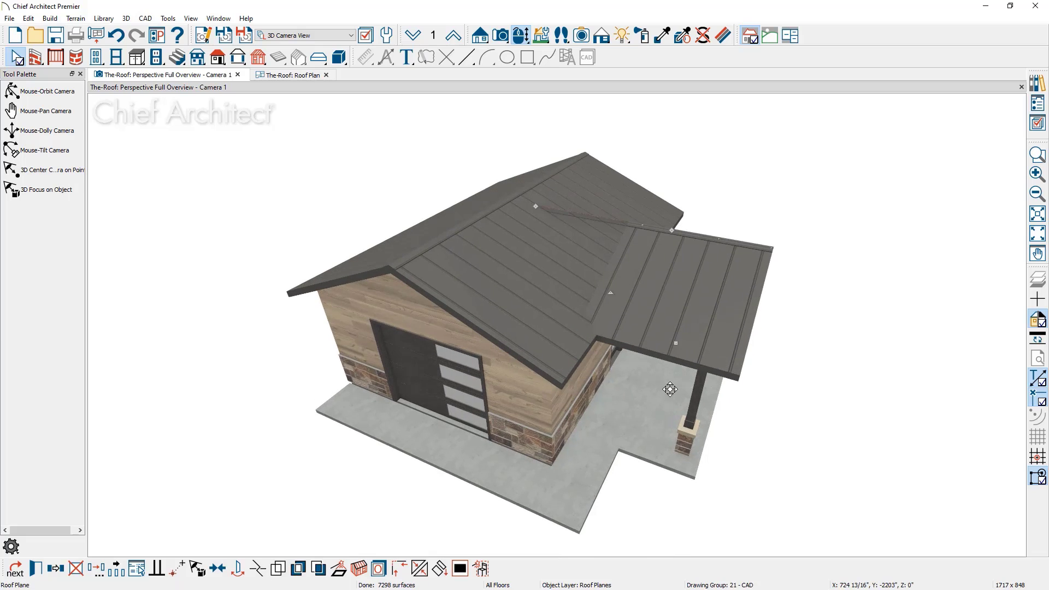
pyautogui.click(612, 271)
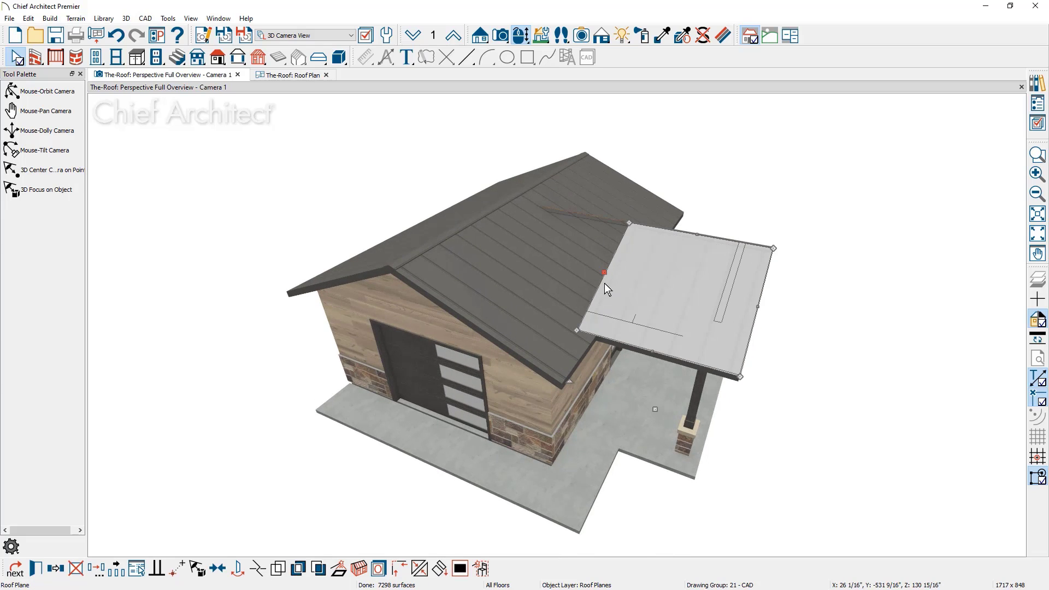
pyautogui.moveTo(604, 273); pyautogui.dragTo(524, 316)
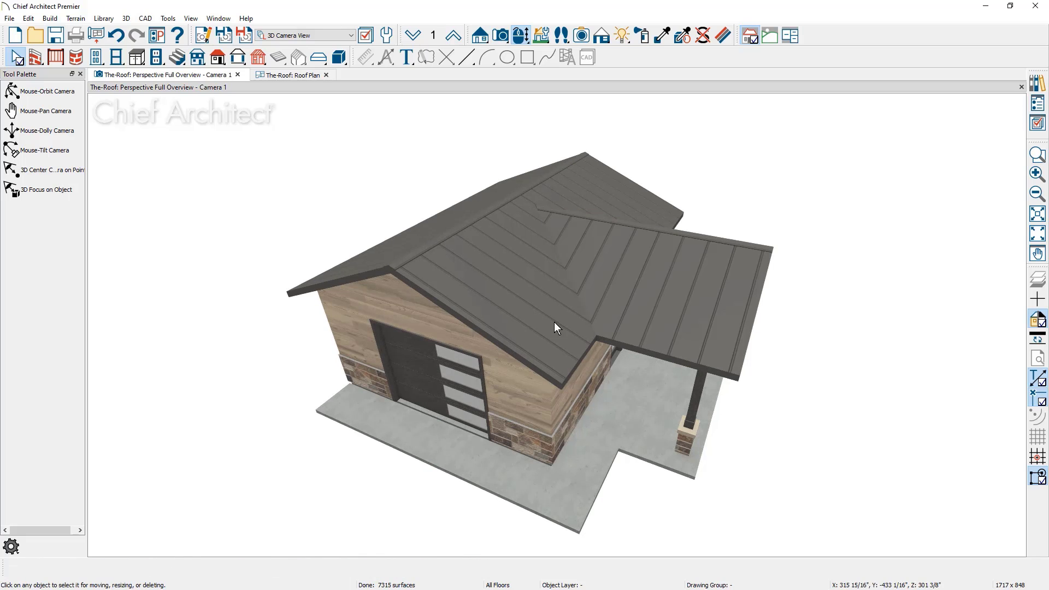
# - Remove the porch's attic gable wall and pull the front edges of both porch roof planes back behind the front beam
pyautogui.moveTo(554, 322); pyautogui.dragTo(431, 335, button='middle')
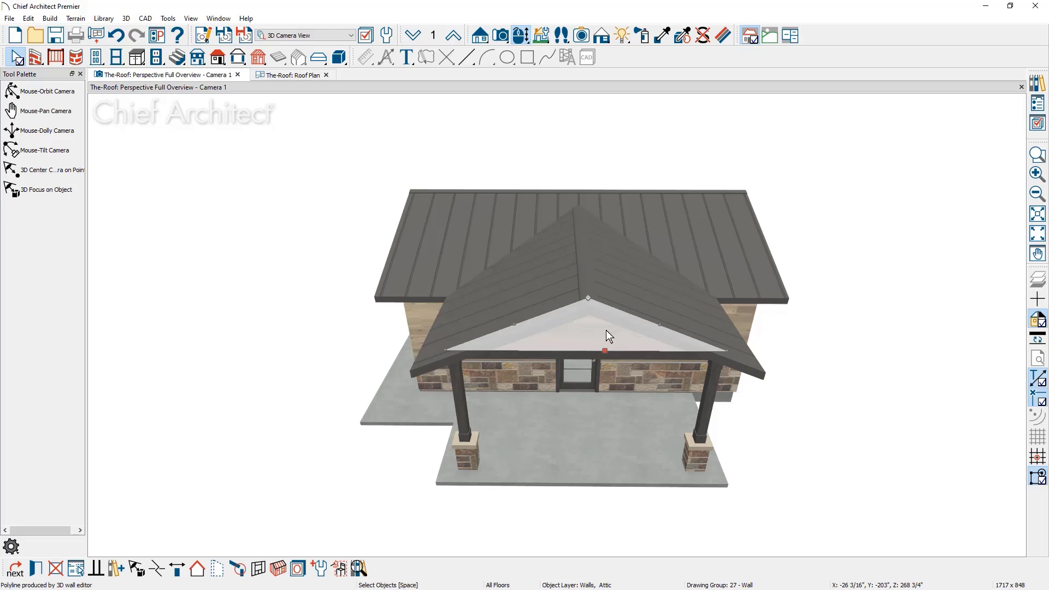
pyautogui.moveTo(584, 349); pyautogui.dragTo(579, 378, button='middle')
pyautogui.click(627, 399)
pyautogui.moveTo(627, 399); pyautogui.dragTo(507, 348)
pyautogui.click(546, 363)
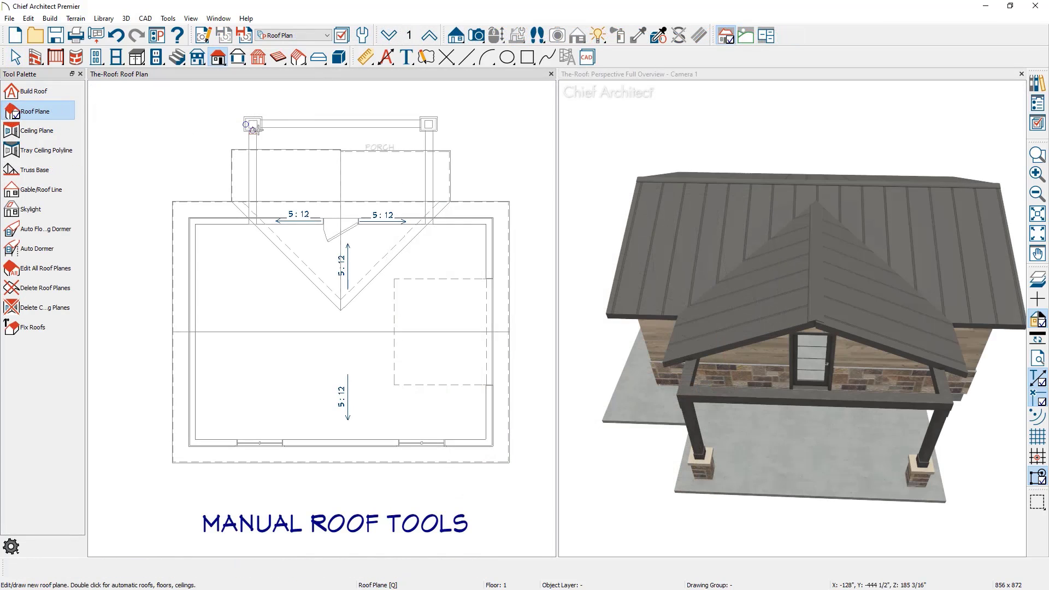
# - Draw a short 5:12 roof plane with its baseline along the porch's front beam, sloping down toward the front
pyautogui.moveTo(301, 121); pyautogui.dragTo(385, 121)
pyautogui.click(362, 141)
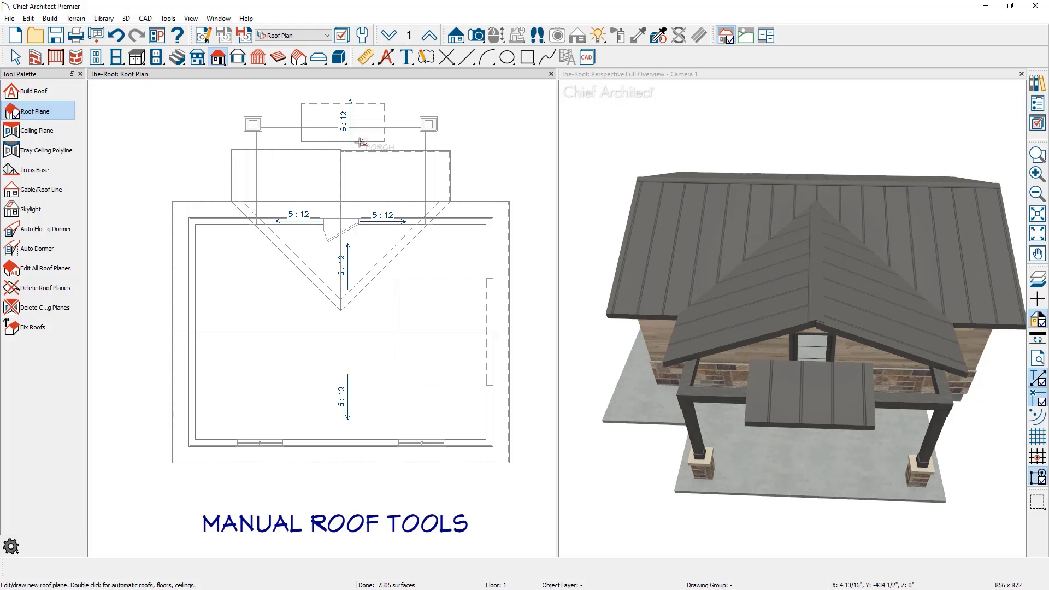
pyautogui.press('space')
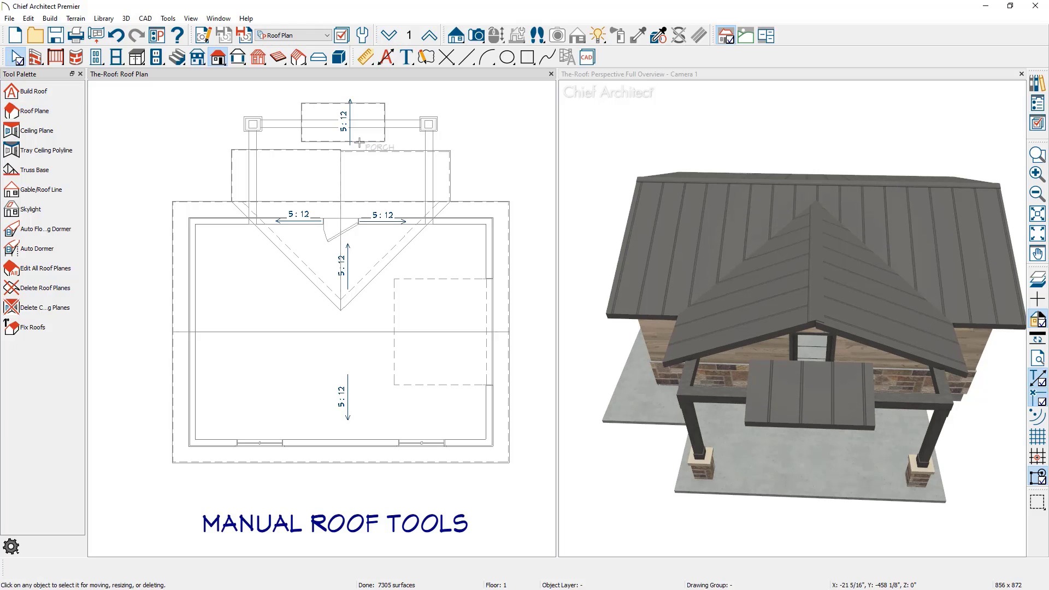
# - Join the front edge of the left porch roof plane to the new front roof plane to form a hip
pyautogui.click(300, 156)
pyautogui.scroll(3, 299, 156)
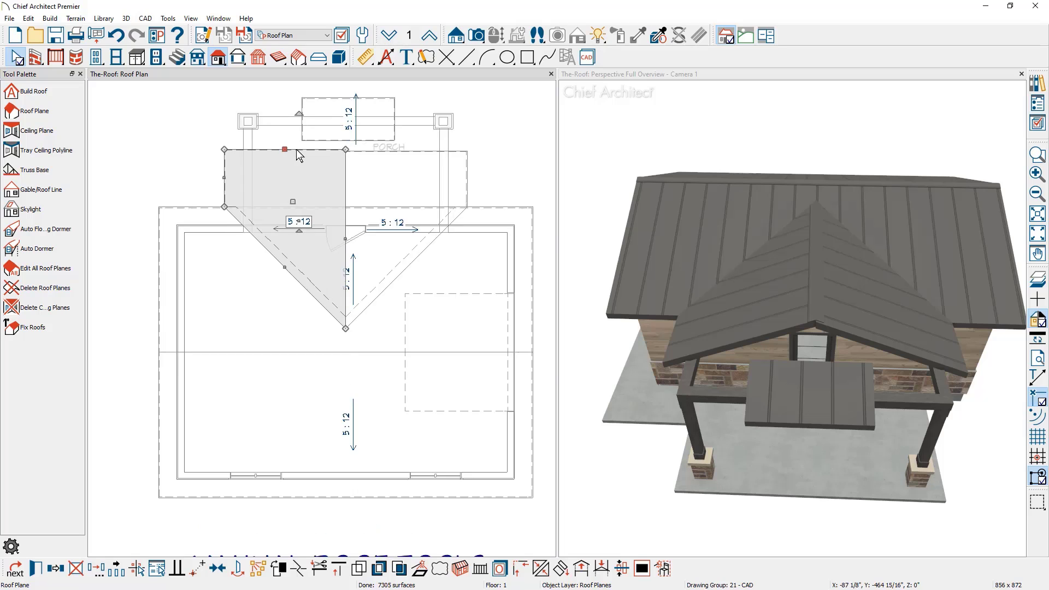
pyautogui.moveTo(300, 156); pyautogui.dragTo(293, 233, button='middle')
pyautogui.scroll(2, 253, 235)
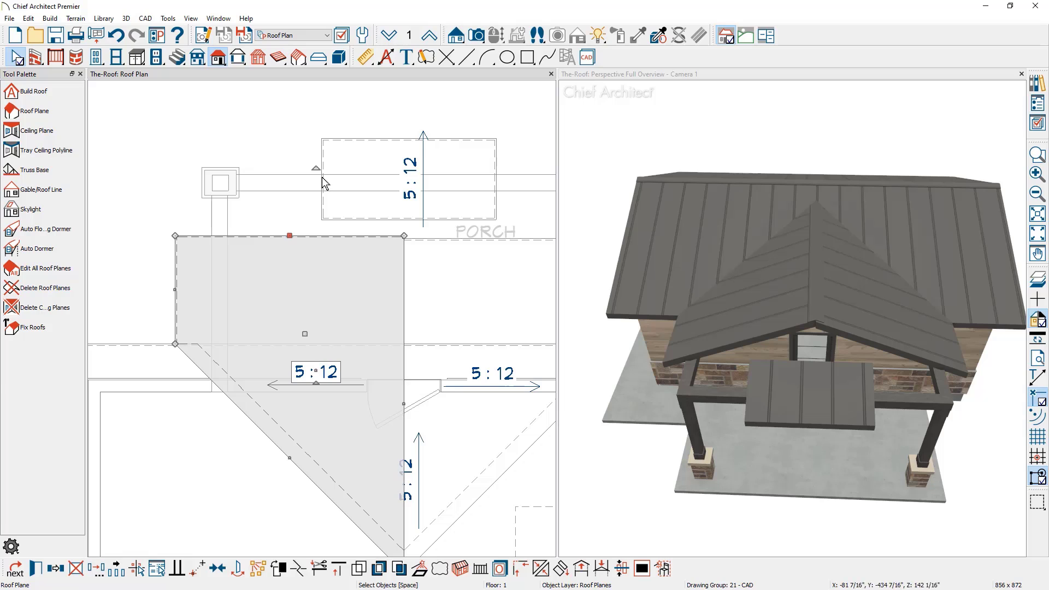
pyautogui.click(539, 573)
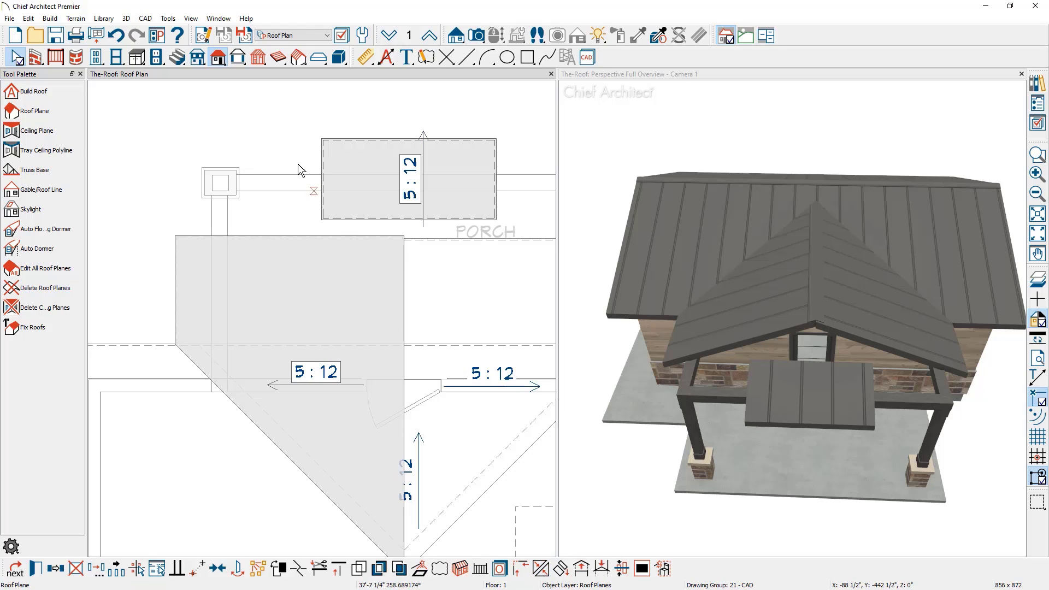
pyautogui.click(327, 177)
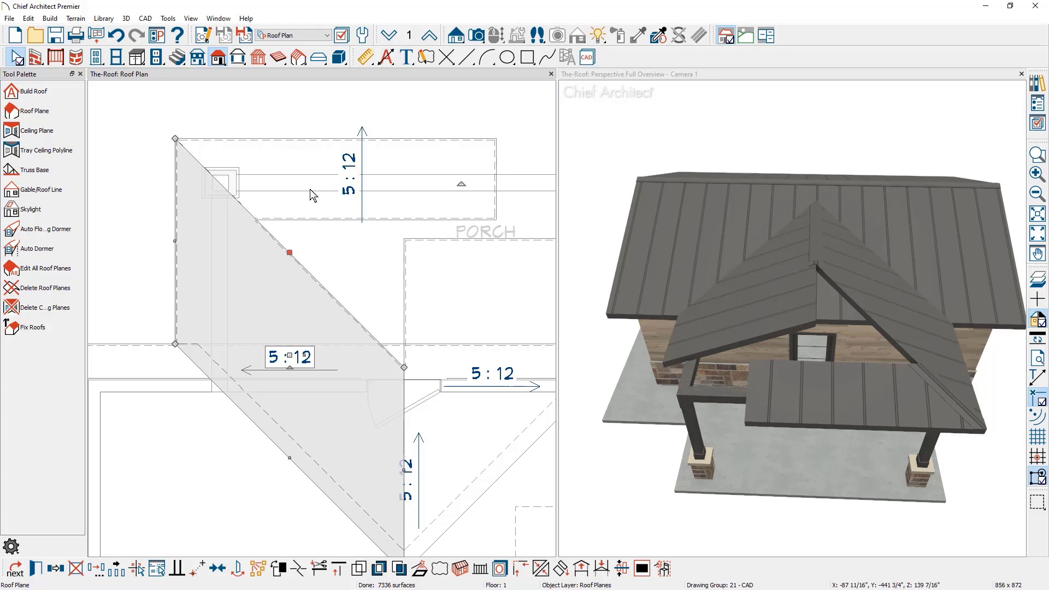
# - Join the right porch roof plane's front edge to the front roof plane to form the second hip
pyautogui.moveTo(331, 222); pyautogui.dragTo(228, 245, button='middle')
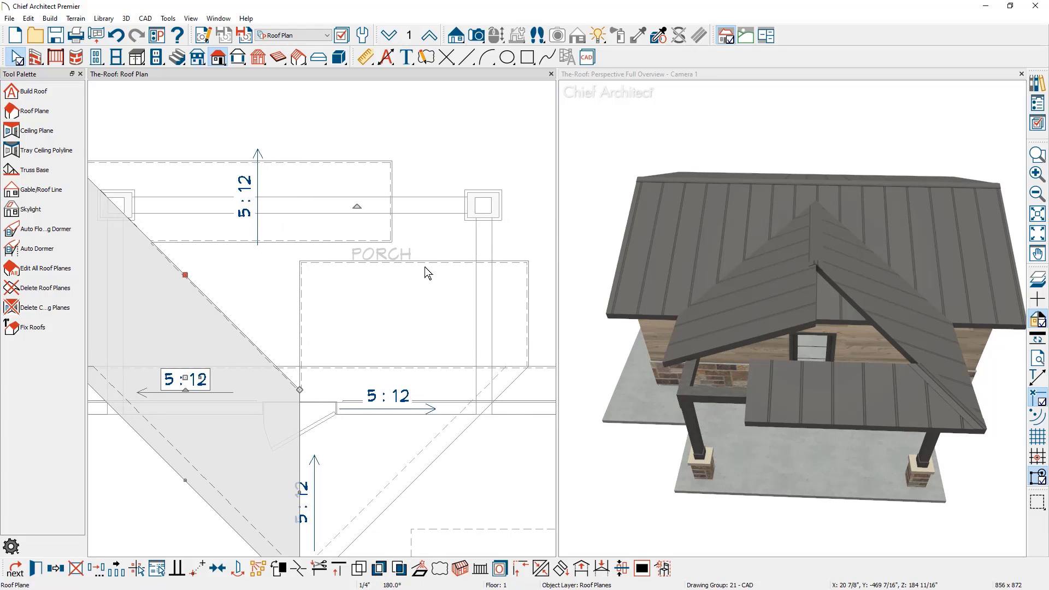
pyautogui.click(437, 261)
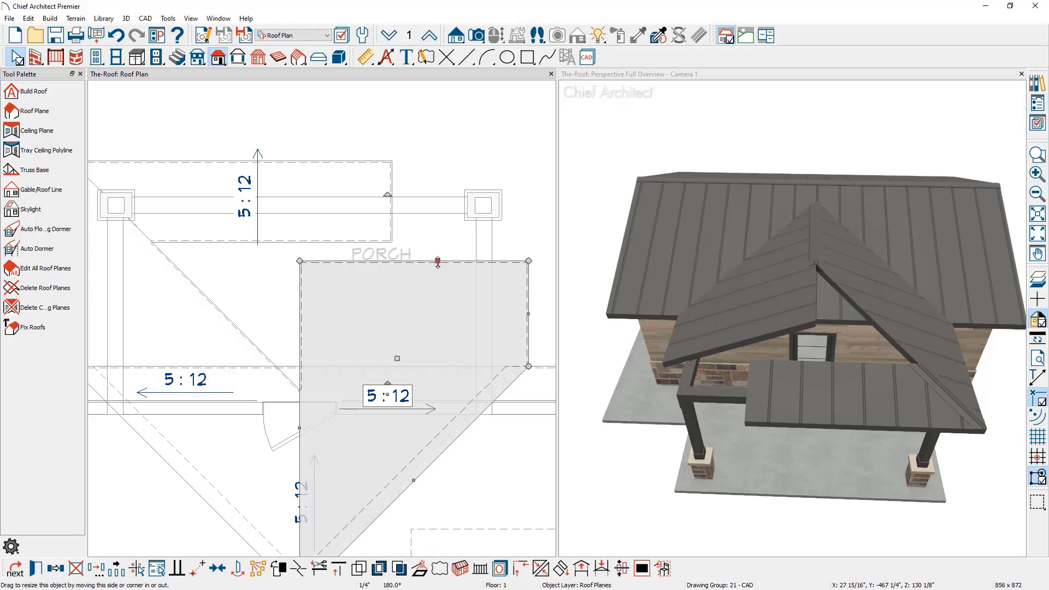
pyautogui.click(391, 192)
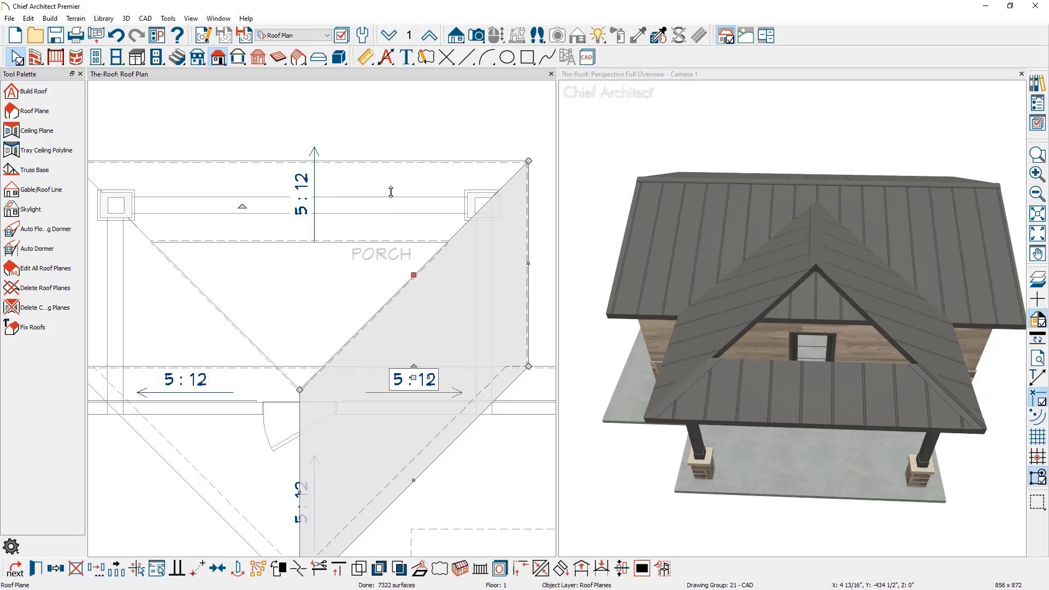
# - Extend the front porch roof plane's upper edge to the point where both hips meet the porch ridge
pyautogui.click(350, 244)
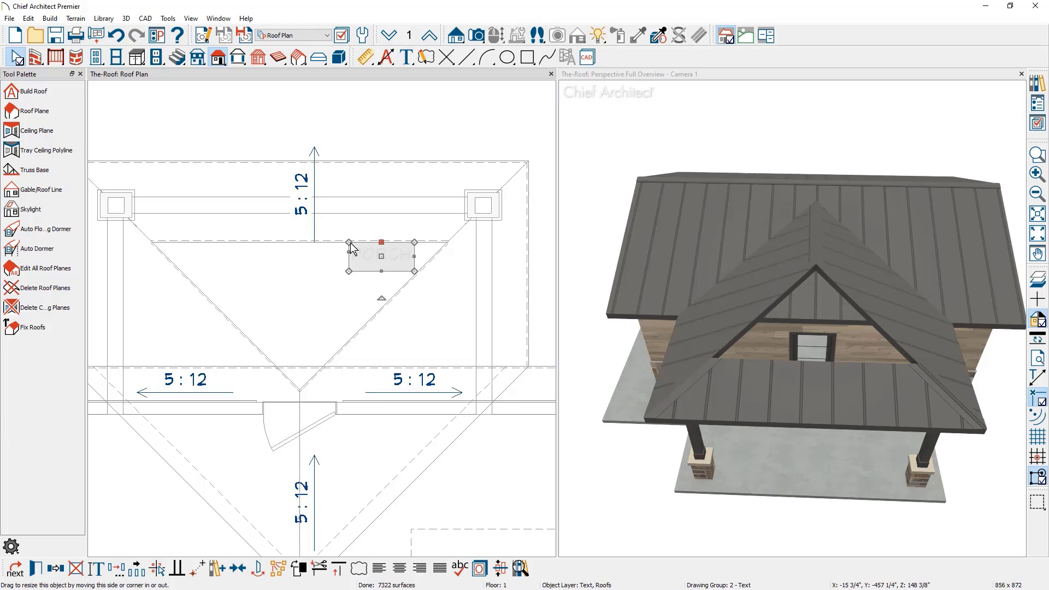
pyautogui.click(350, 242)
pyautogui.moveTo(348, 240); pyautogui.dragTo(295, 389)
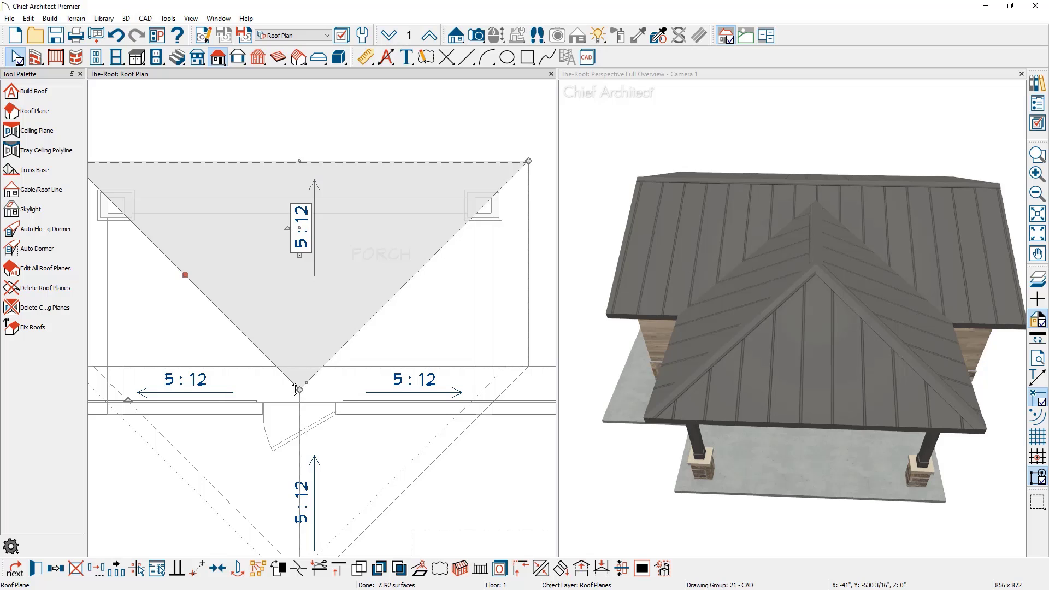
pyautogui.moveTo(854, 345); pyautogui.dragTo(797, 304, button='middle')
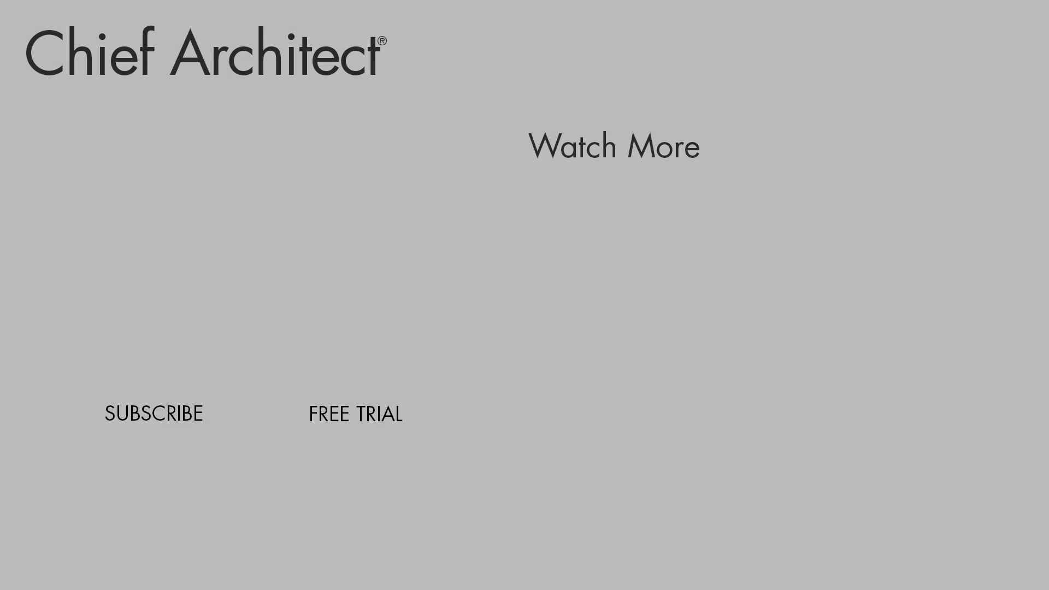